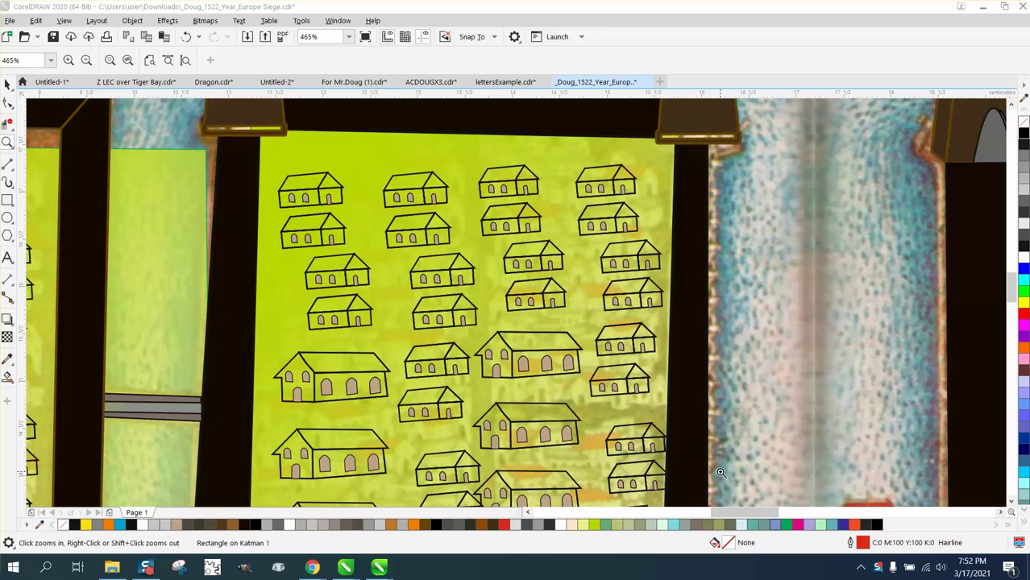
- Zoom in on a house cluster and its roof peak, then zoom back out toward the red houses
{"action": "left_click_drag", "start_coordinate": [362, 168], "coordinate": [541, 299]}
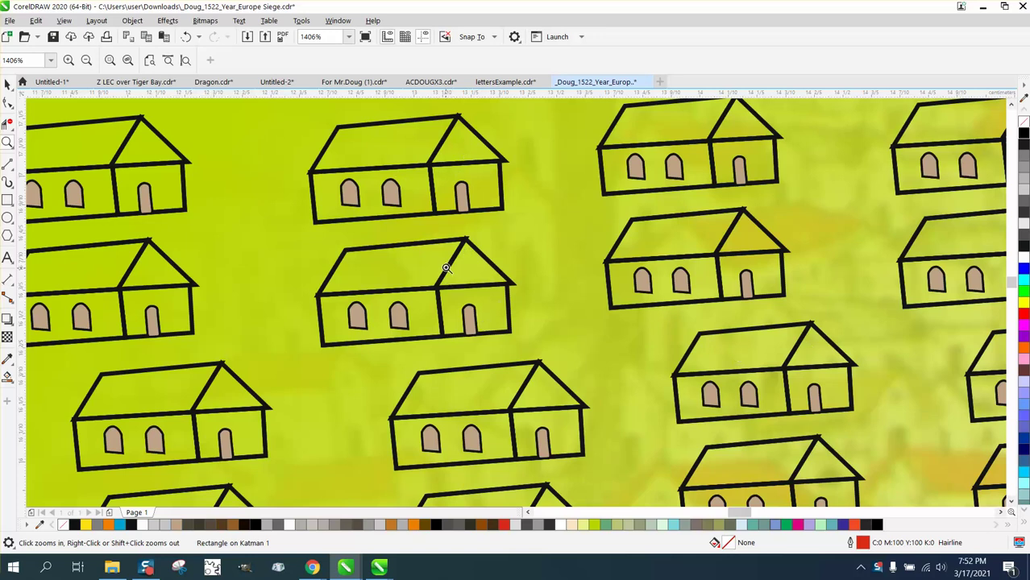
{"action": "left_click_drag", "start_coordinate": [460, 230], "coordinate": [479, 246]}
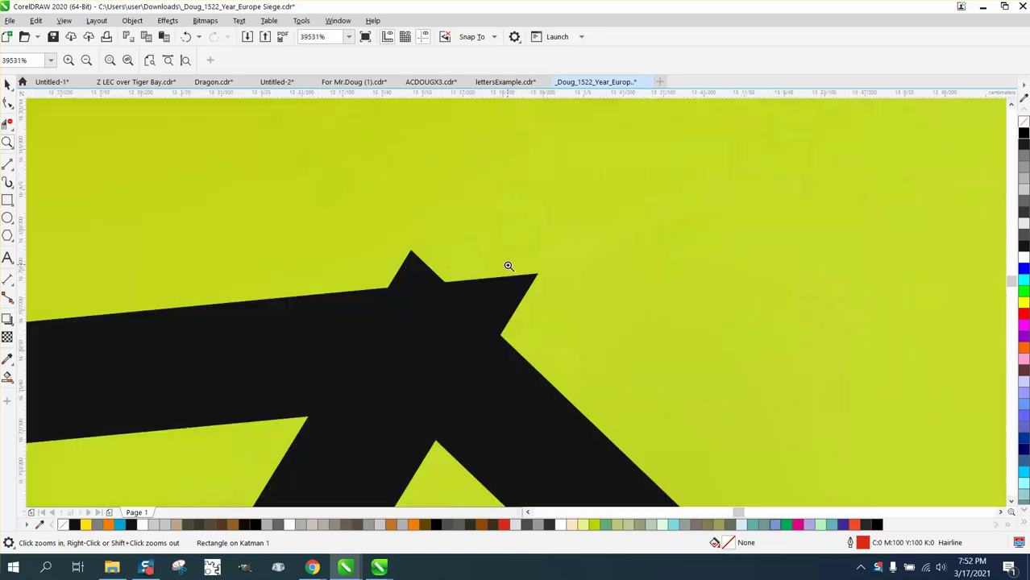
{"action": "scroll", "coordinate": [478, 264], "scroll_direction": "down", "scroll_amount": 5}
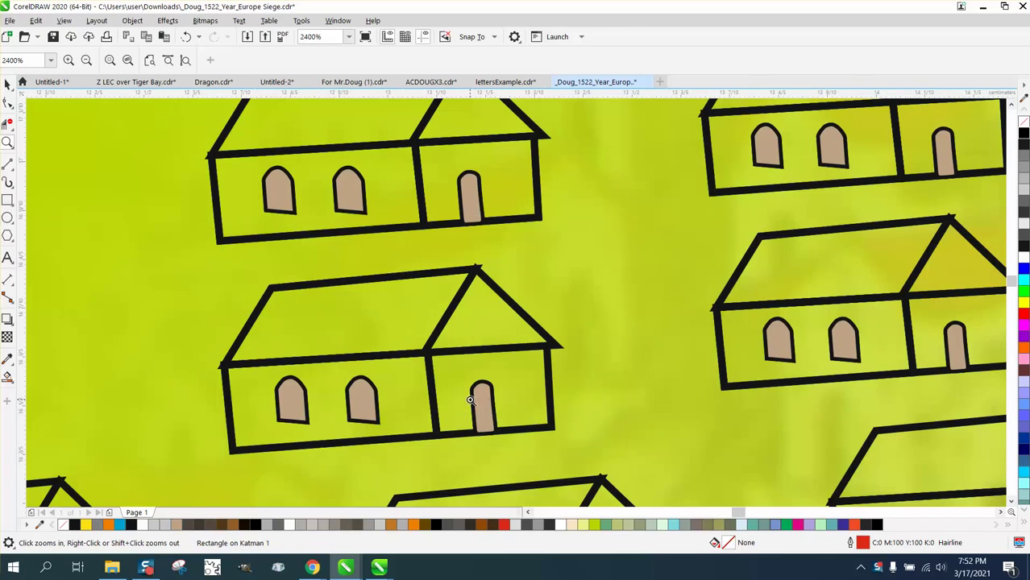
{"action": "scroll", "coordinate": [470, 399], "scroll_direction": "down", "scroll_amount": 8}
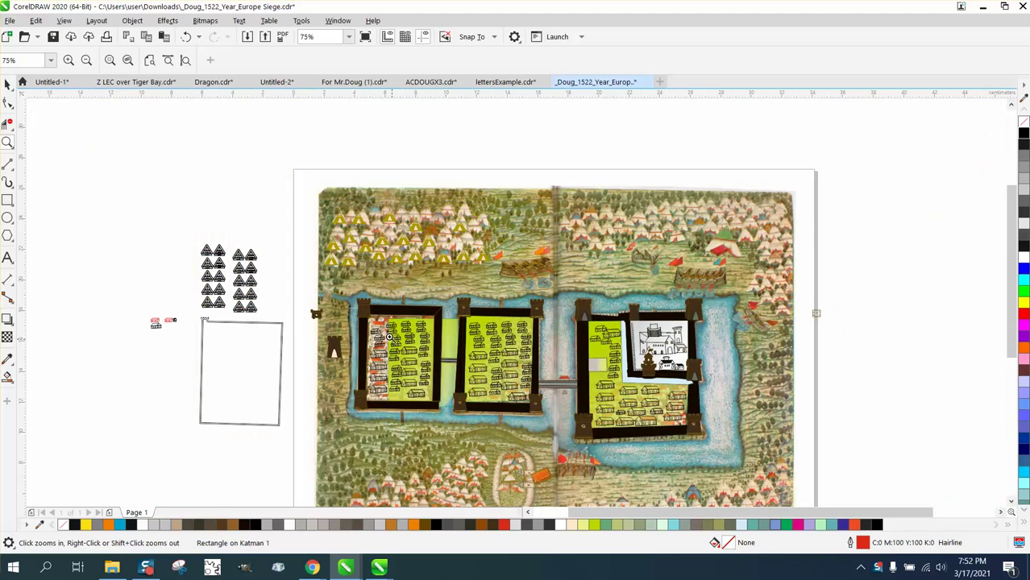
- Enlarge the two red houses and drag the small red arch beside the first house
{"action": "left_click_drag", "start_coordinate": [144, 311], "coordinate": [203, 342]}
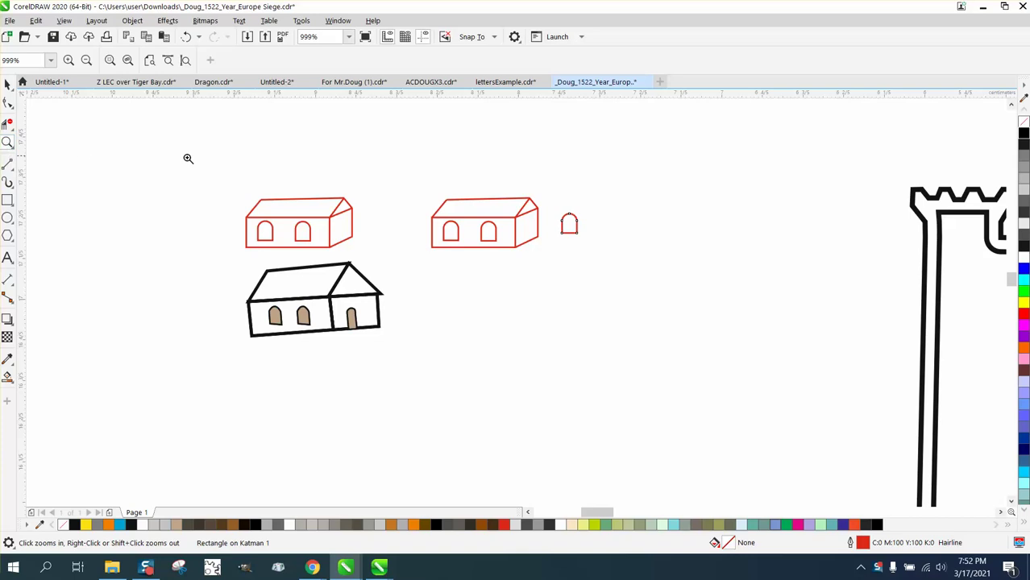
{"action": "left_click_drag", "start_coordinate": [208, 166], "coordinate": [600, 290]}
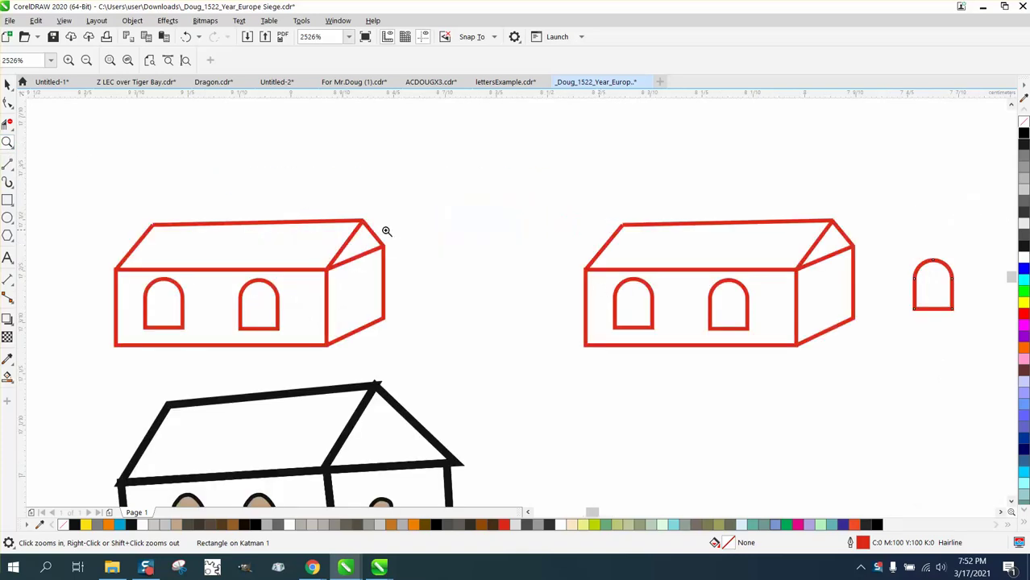
{"action": "left_click", "coordinate": [7, 83]}
{"action": "left_click", "coordinate": [952, 305]}
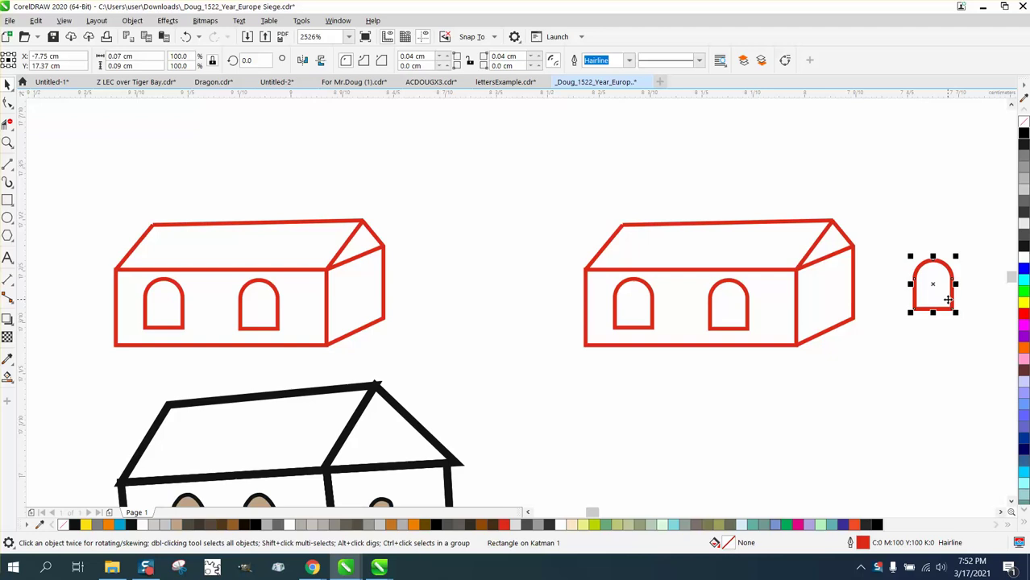
{"action": "left_click_drag", "start_coordinate": [933, 283], "coordinate": [445, 302]}
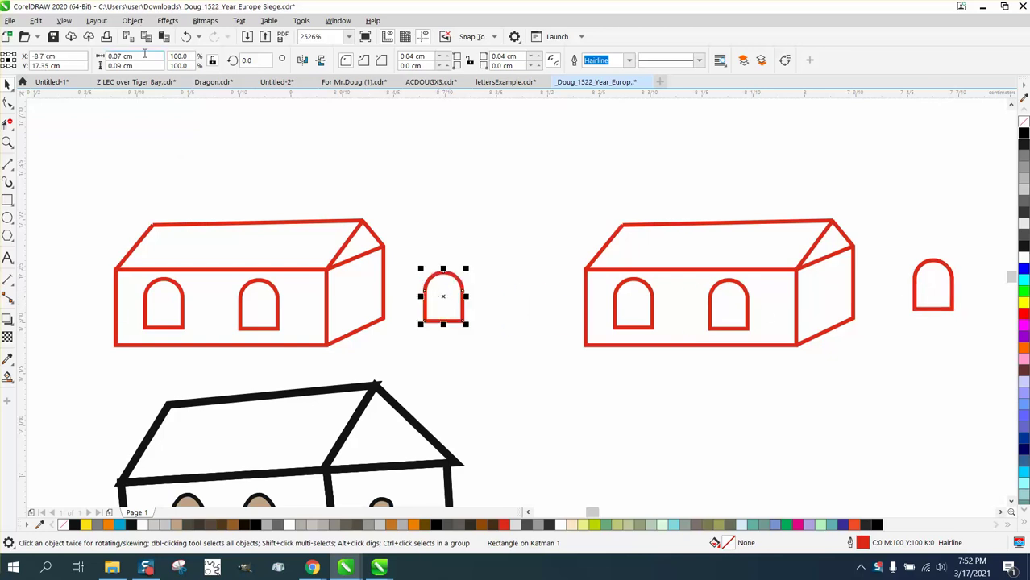
{"action": "left_click", "coordinate": [132, 20]}
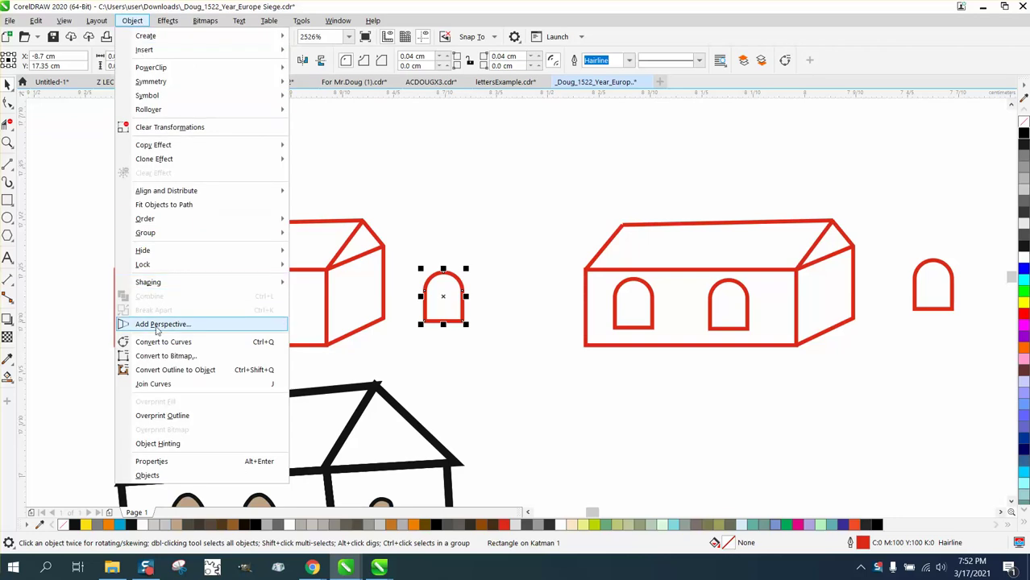
- Smart Fill the first house's side wall as a new shape and nudge it up-right
{"action": "left_click", "coordinate": [8, 377]}
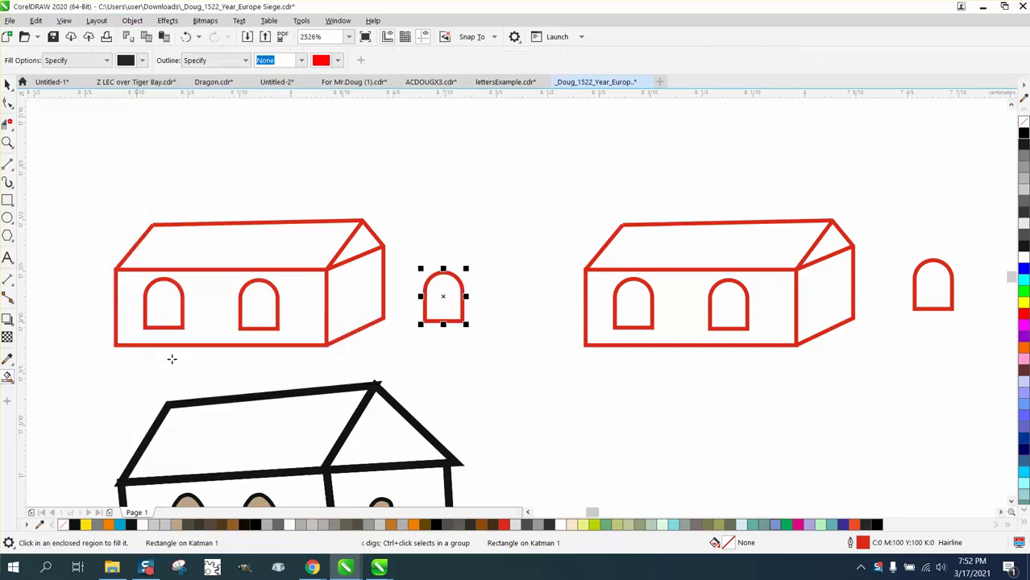
{"action": "left_click", "coordinate": [347, 291]}
{"action": "key", "text": "Up"}
{"action": "key", "text": "Up"}
{"action": "key", "text": "Up"}
{"action": "key", "text": "Up"}
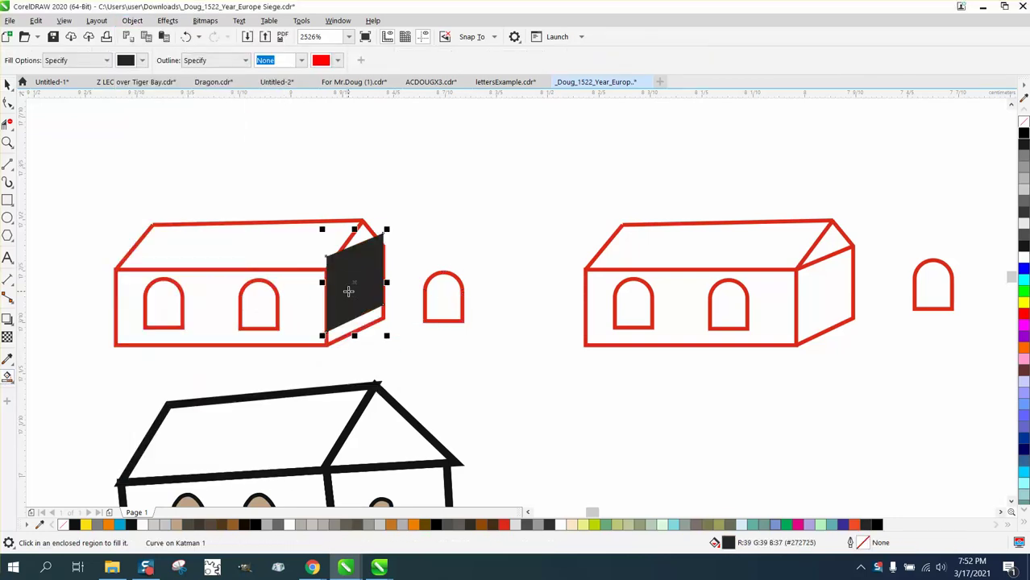
{"action": "key", "text": "Right"}
{"action": "key", "text": "Right"}
{"action": "key", "text": "Right"}
{"action": "key", "text": "Right"}
{"action": "key", "text": "Right"}
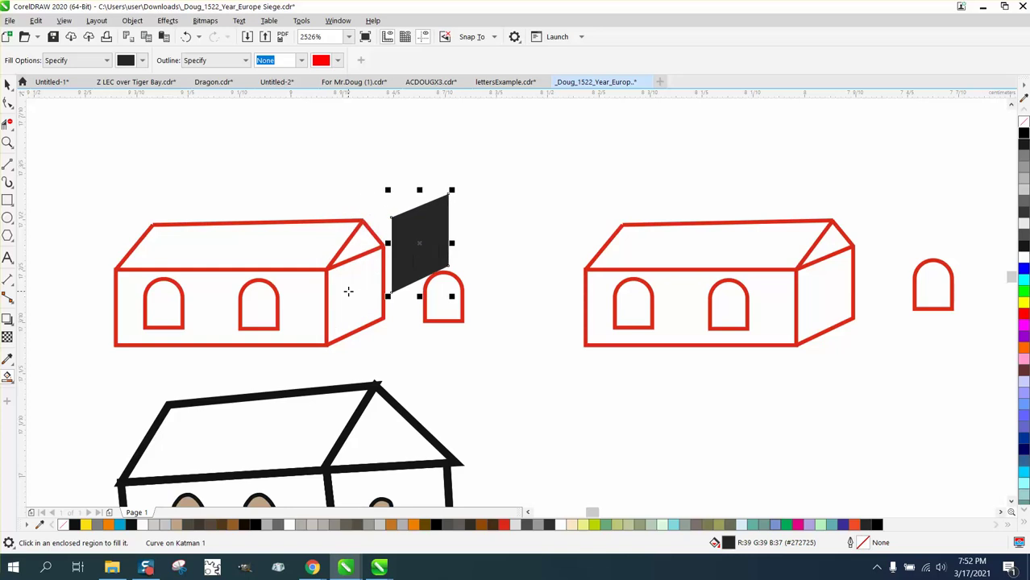
{"action": "key", "text": "Right"}
{"action": "key", "text": "Up"}
{"action": "key", "text": "Up"}
{"action": "key", "text": "Right"}
{"action": "key", "text": "Right"}
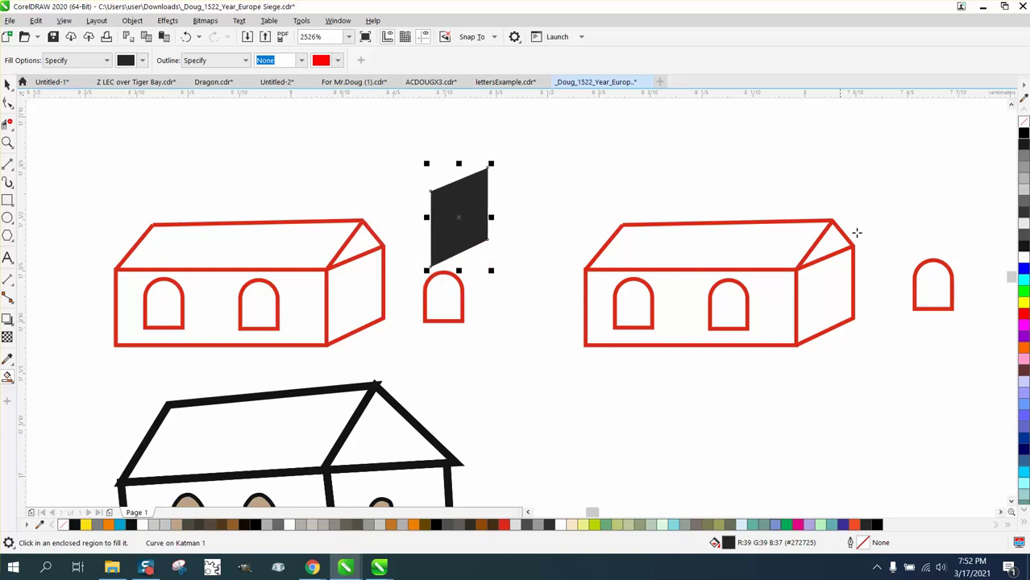
- Give the wall shape no fill and a black outline, undoing the stray fills
{"action": "left_click", "coordinate": [1023, 122]}
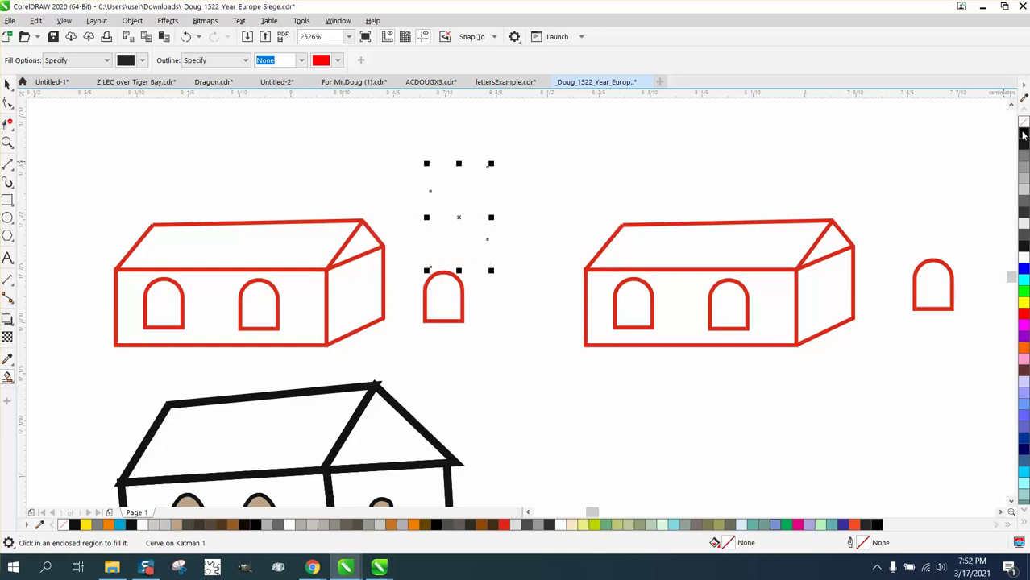
{"action": "right_click", "coordinate": [1023, 133]}
{"action": "left_click", "coordinate": [461, 284]}
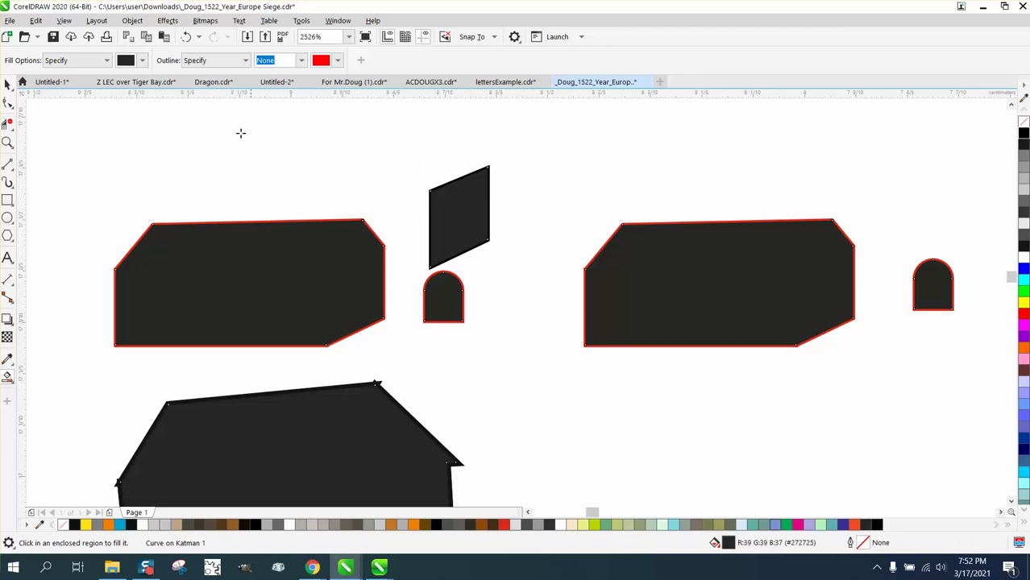
{"action": "left_click", "coordinate": [185, 37]}
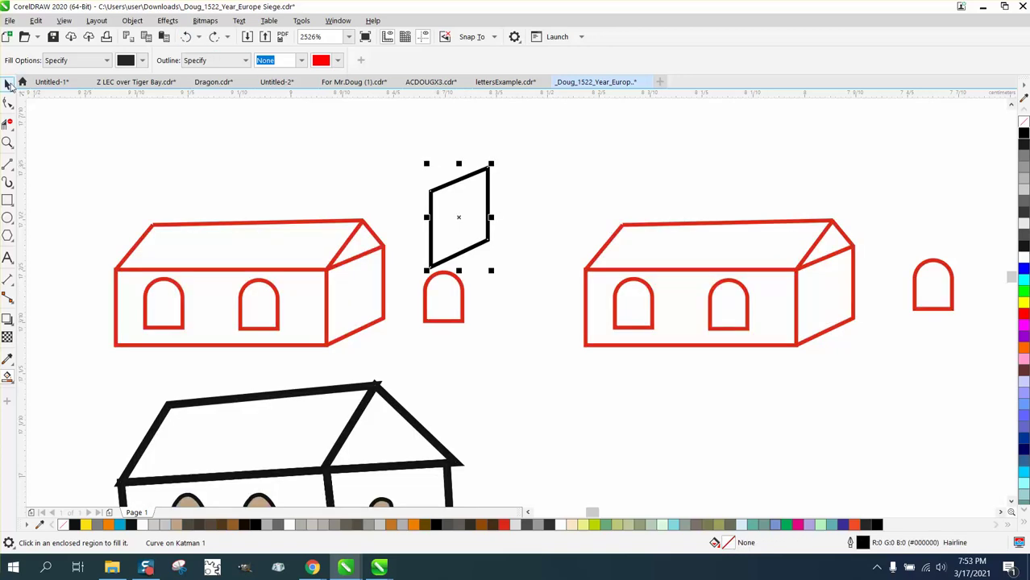
{"action": "left_click", "coordinate": [7, 83]}
- Move the red arch inside the parallelogram and zoom in on it
{"action": "left_click", "coordinate": [462, 292]}
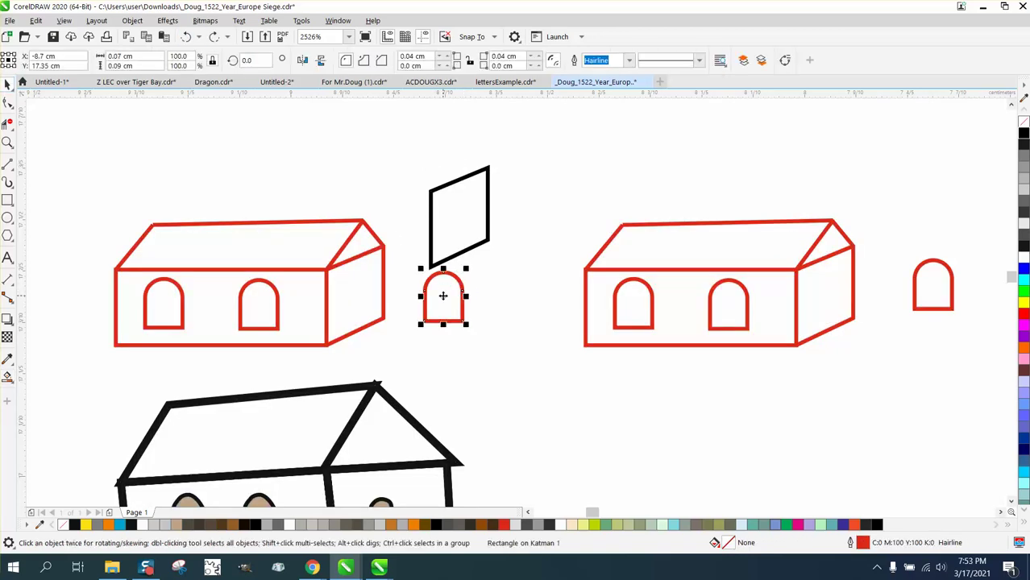
{"action": "left_click_drag", "start_coordinate": [444, 294], "coordinate": [462, 227]}
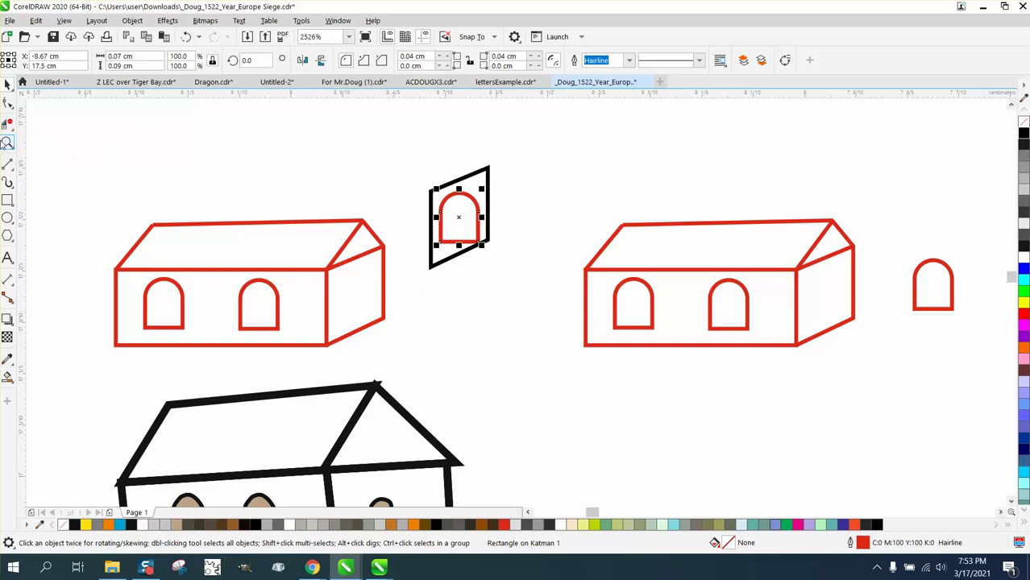
{"action": "left_click", "coordinate": [7, 142]}
{"action": "left_click", "coordinate": [527, 253]}
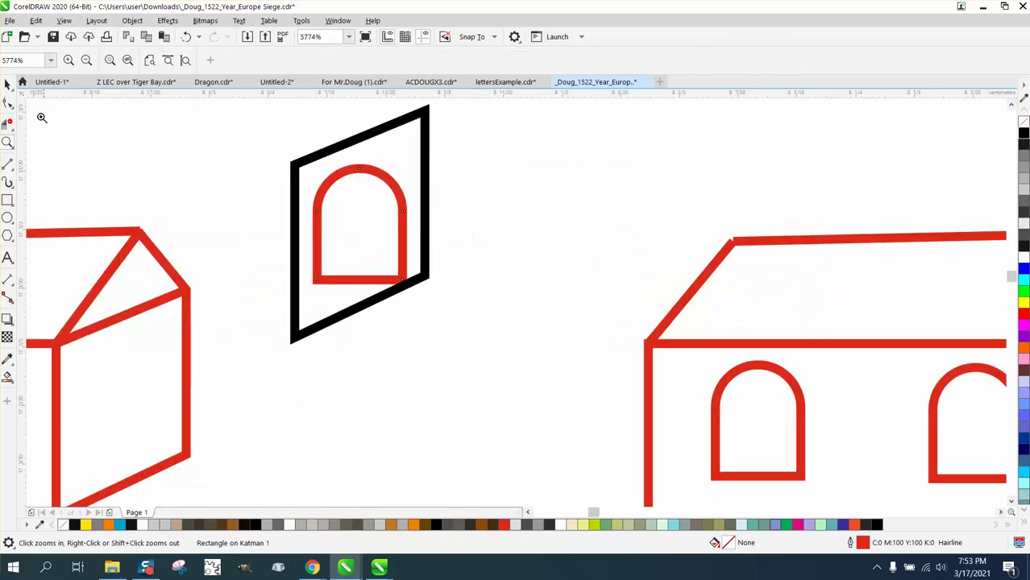
{"action": "left_click", "coordinate": [8, 84]}
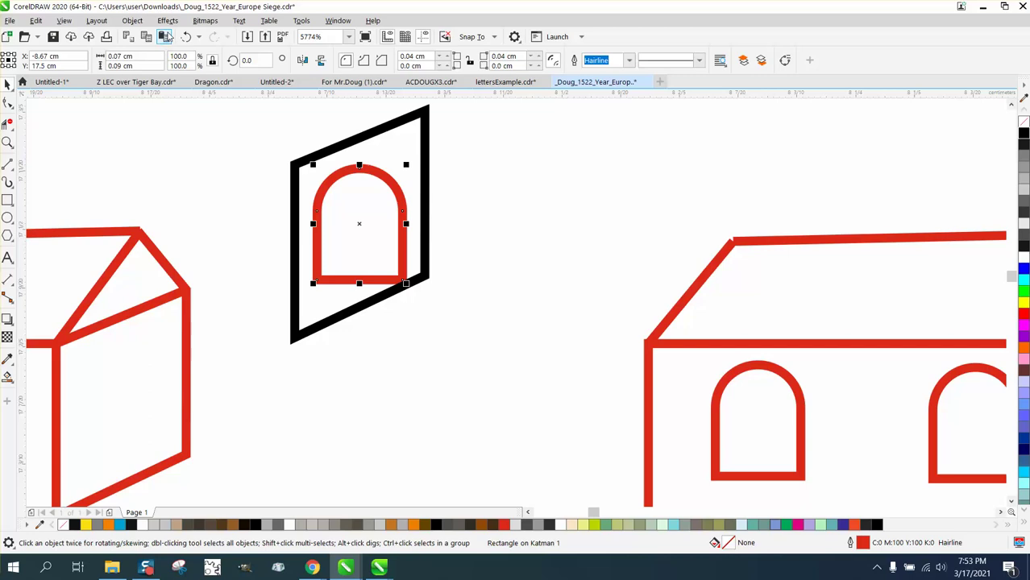
- Add perspective to the arch and drag its corners to match the wall's slant
{"action": "left_click", "coordinate": [134, 22]}
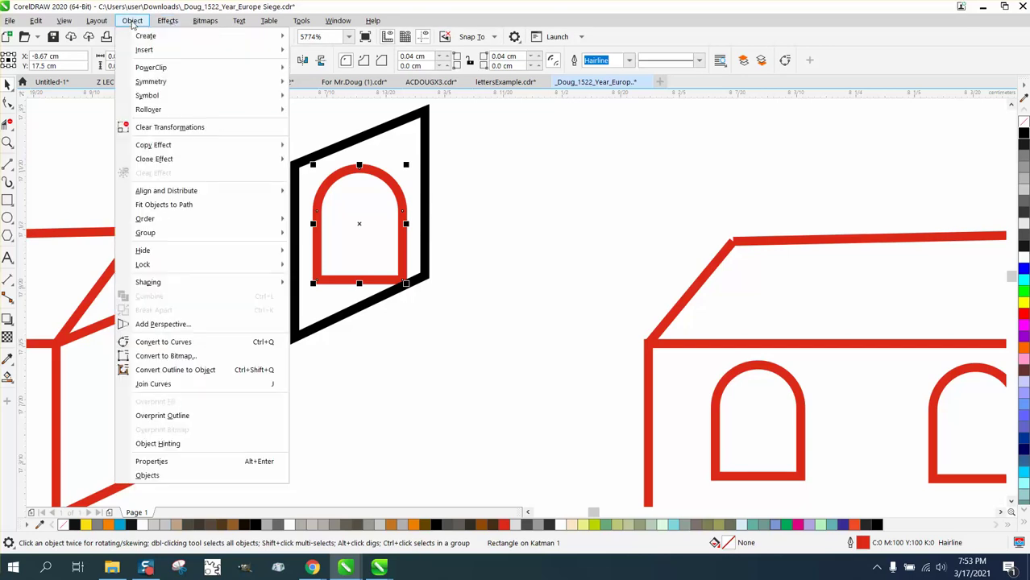
{"action": "left_click", "coordinate": [159, 324]}
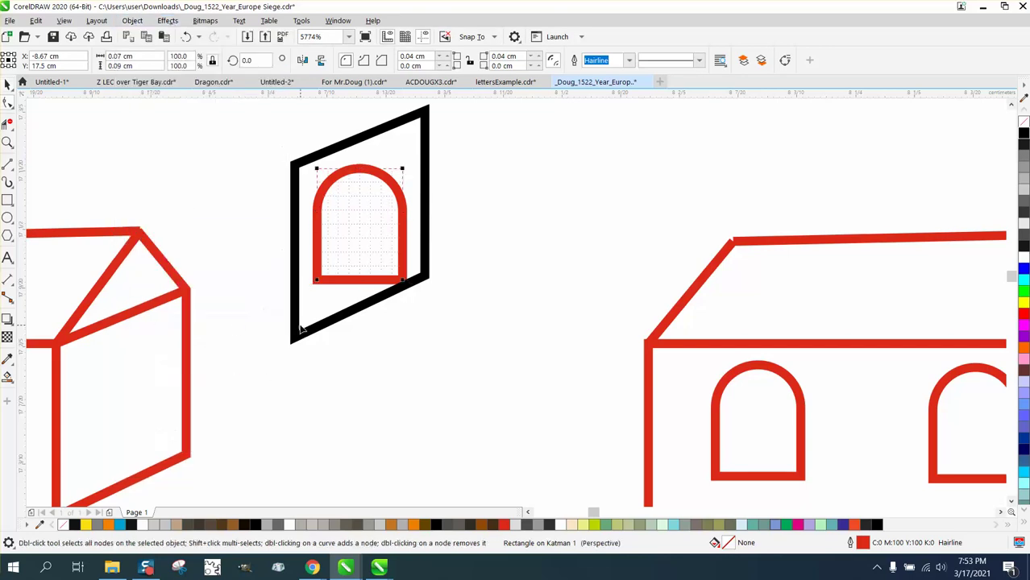
{"action": "left_click_drag", "start_coordinate": [325, 287], "coordinate": [327, 321]}
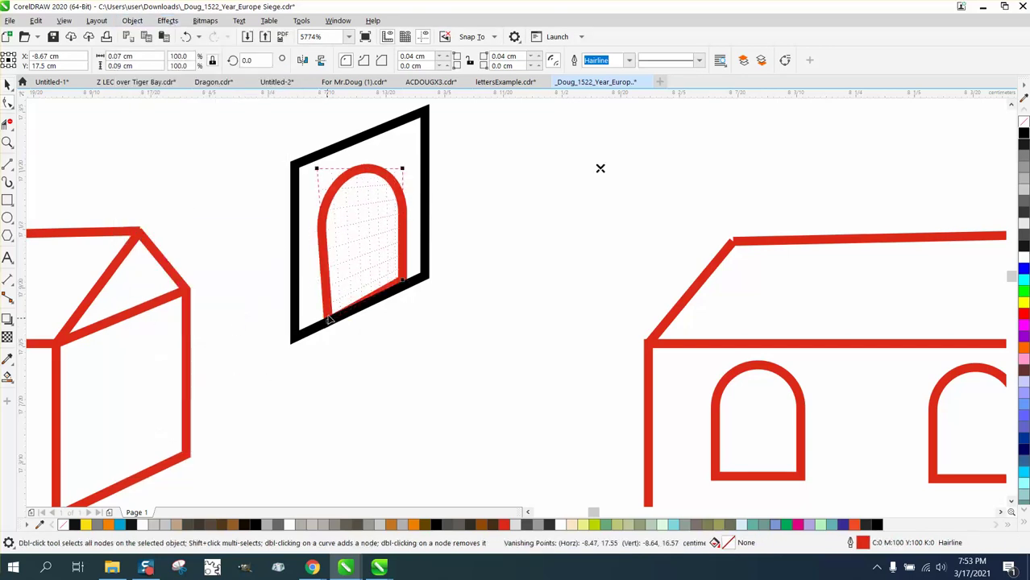
{"action": "left_click_drag", "start_coordinate": [317, 170], "coordinate": [319, 196]}
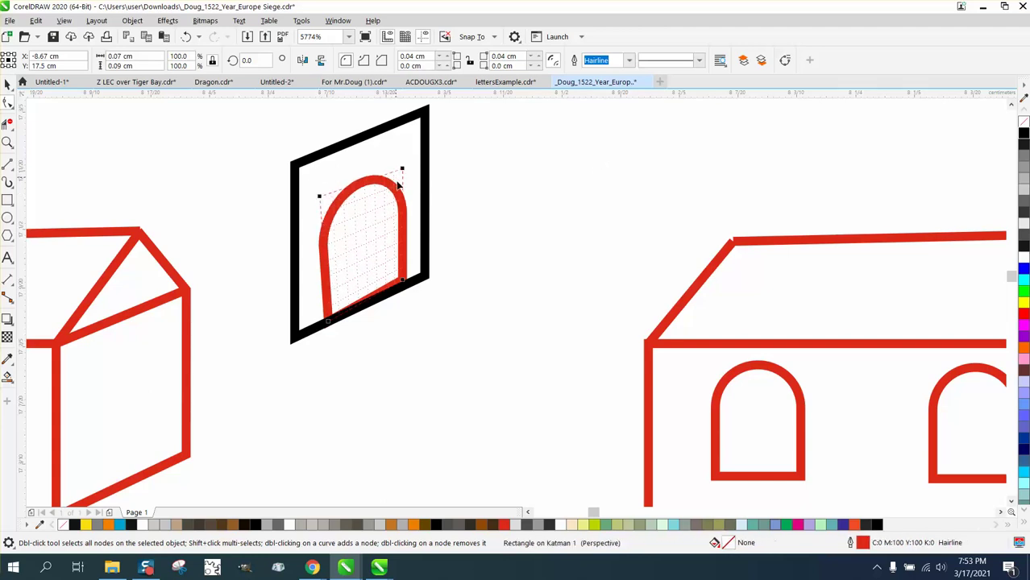
{"action": "left_click_drag", "start_coordinate": [401, 278], "coordinate": [402, 285]}
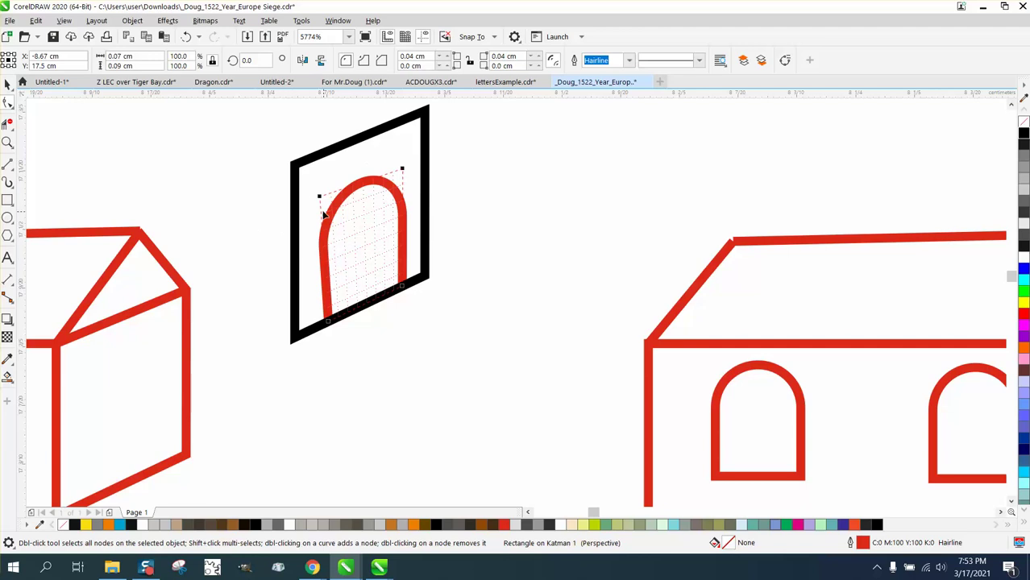
{"action": "left_click_drag", "start_coordinate": [318, 197], "coordinate": [323, 198]}
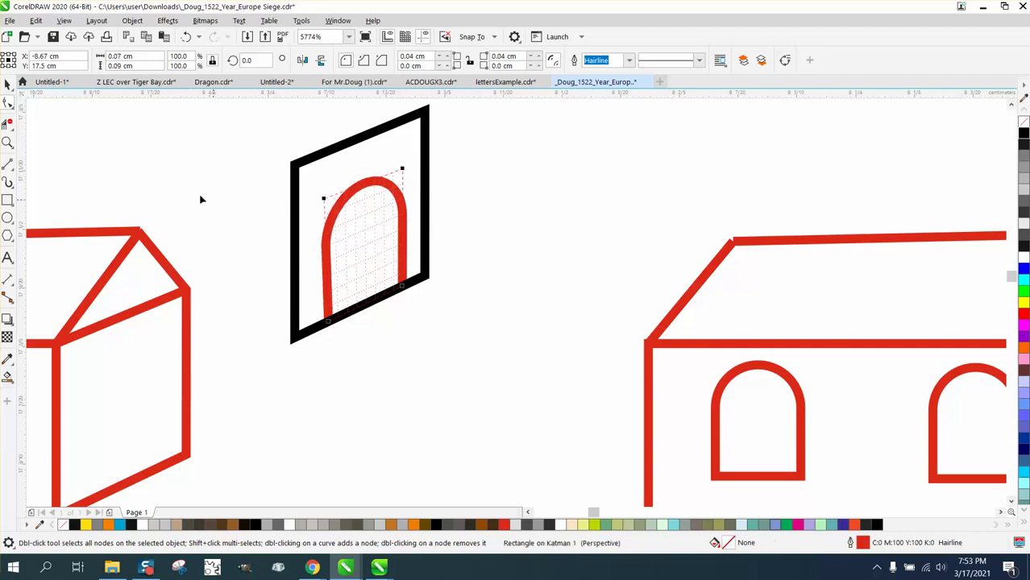
- Nudge the skewed arch down and left onto the left house's side wall
{"action": "left_click", "coordinate": [8, 86]}
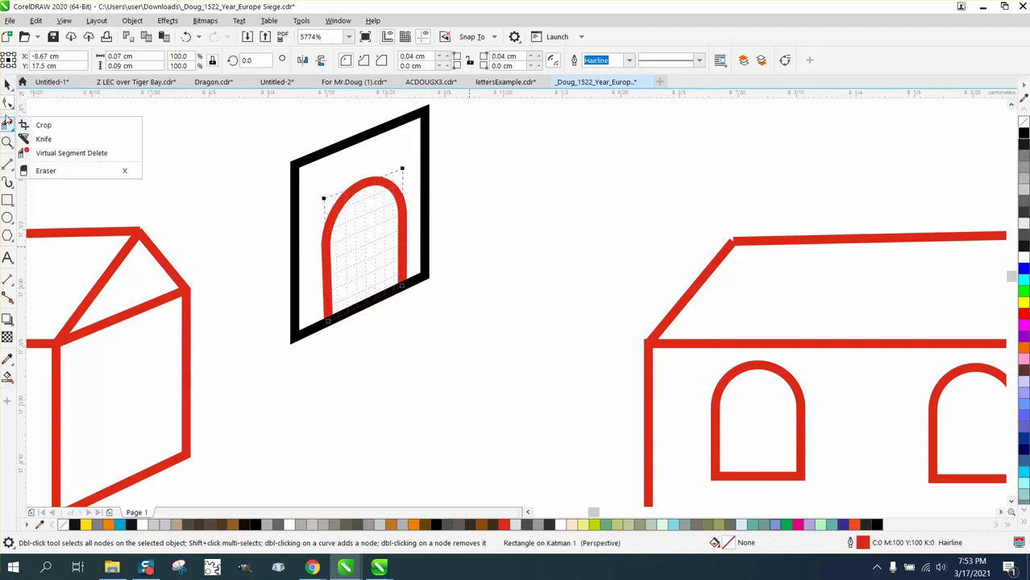
{"action": "left_click", "coordinate": [42, 85]}
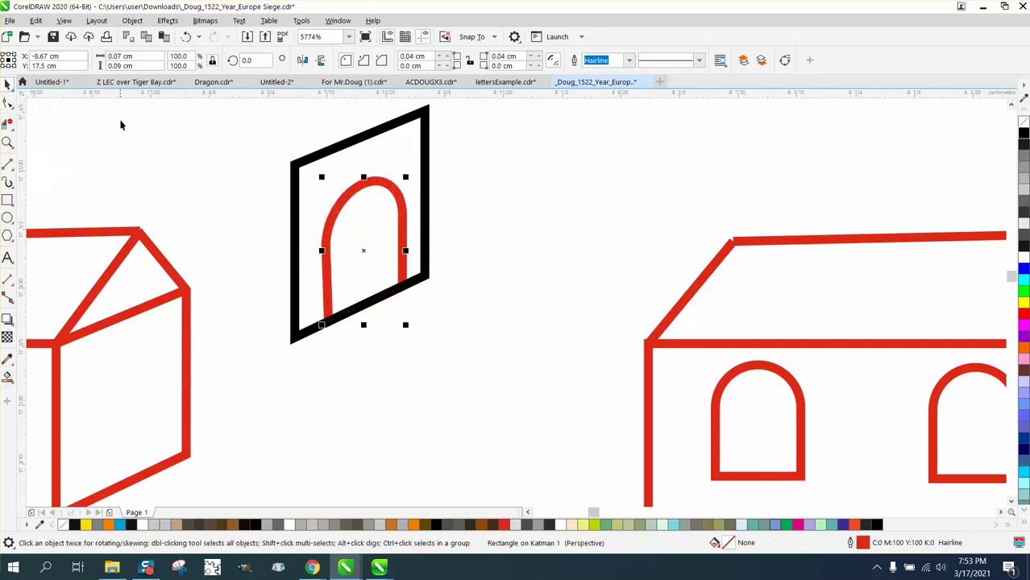
{"action": "left_click", "coordinate": [356, 191]}
{"action": "key", "text": "Down"}
{"action": "key", "text": "Down"}
{"action": "key", "text": "Down"}
{"action": "key", "text": "Down"}
{"action": "key", "text": "Down"}
{"action": "key", "text": "Down"}
{"action": "key", "text": "Left"}
{"action": "key", "text": "Left"}
{"action": "key", "text": "Left"}
{"action": "key", "text": "Left"}
{"action": "key", "text": "Left"}
{"action": "key", "text": "Left"}
{"action": "key", "text": "Left"}
{"action": "key", "text": "Left"}
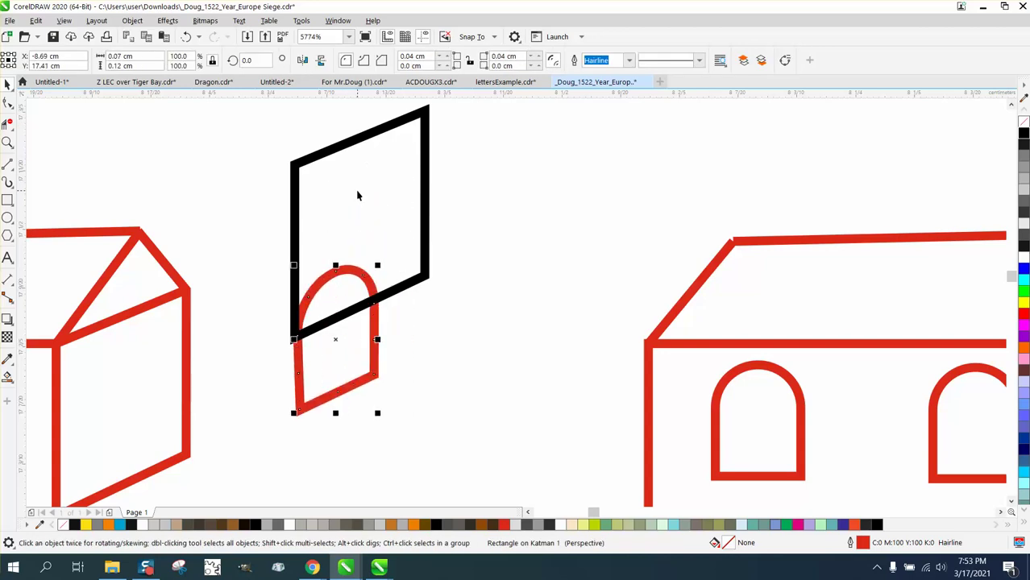
{"action": "key", "text": "Left"}
{"action": "key", "text": "Left"}
{"action": "key", "text": "Left"}
{"action": "key", "text": "Left"}
{"action": "key", "text": "Left"}
{"action": "key", "text": "Left"}
{"action": "key", "text": "Left"}
{"action": "key", "text": "Left"}
{"action": "key", "text": "Down"}
{"action": "key", "text": "Down"}
{"action": "key", "text": "Down"}
{"action": "key", "text": "Down"}
{"action": "key", "text": "Down"}
{"action": "key", "text": "Down"}
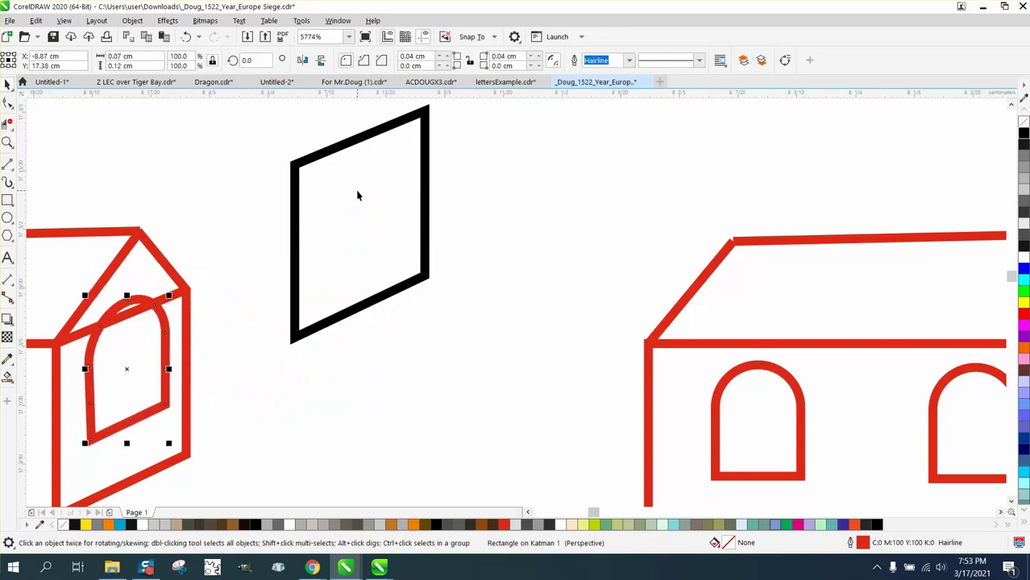
- Delete the old black parallelogram
{"action": "scroll", "coordinate": [288, 246], "scroll_direction": "down", "scroll_amount": 2}
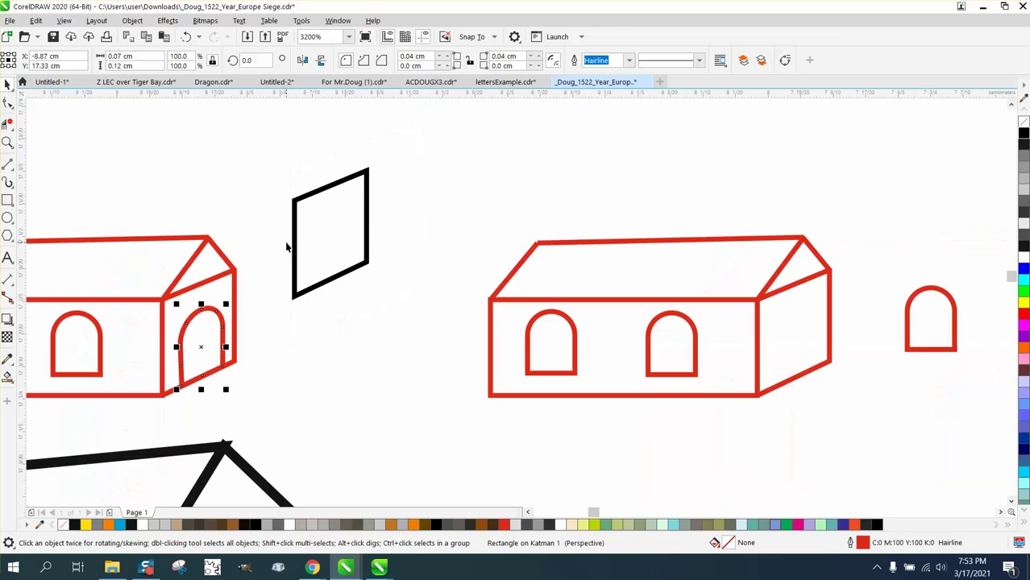
{"action": "left_click", "coordinate": [315, 289]}
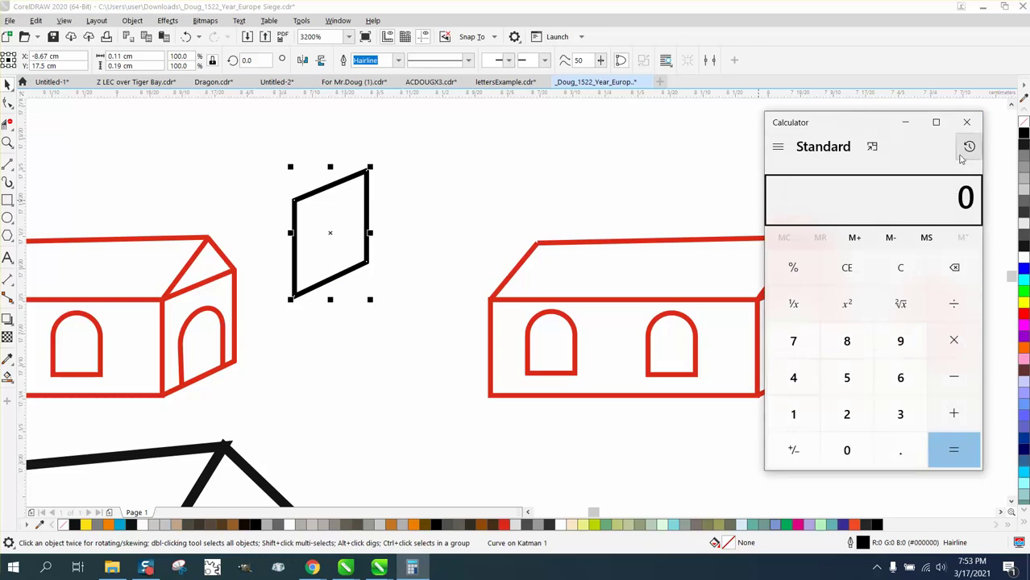
{"action": "left_click", "coordinate": [966, 122]}
{"action": "key", "text": "Delete"}
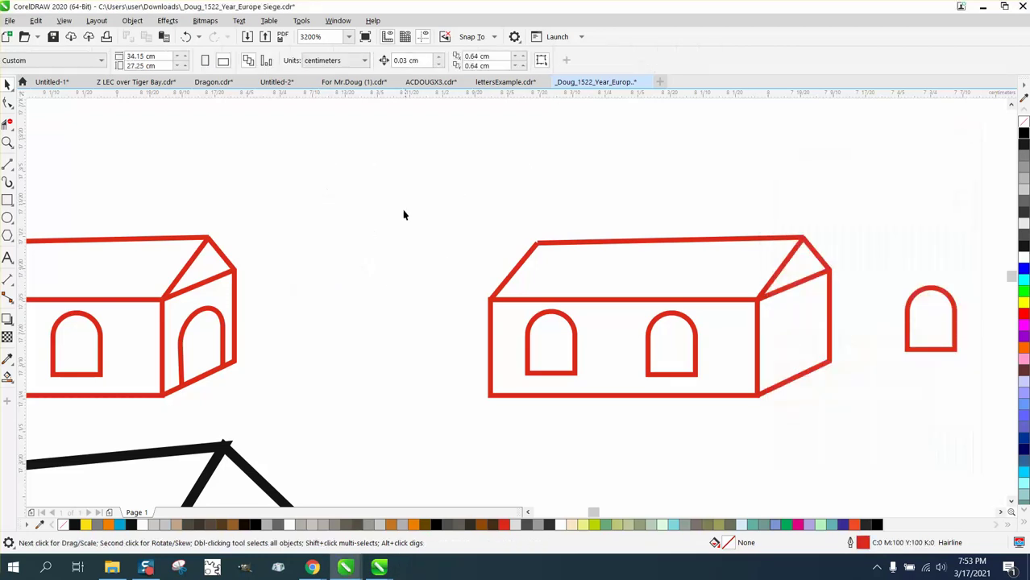
- Smart Fill the right house's side wall, shift it right, and give it no fill, black outline
{"action": "left_click", "coordinate": [7, 376]}
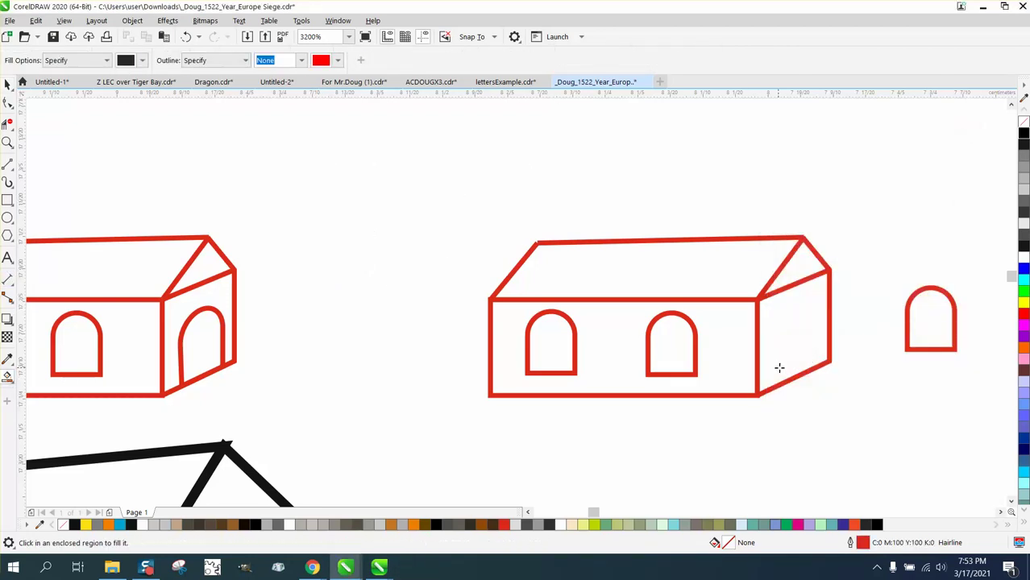
{"action": "left_click", "coordinate": [799, 351]}
{"action": "key", "text": "Right"}
{"action": "key", "text": "Right"}
{"action": "key", "text": "Right"}
{"action": "key", "text": "Right"}
{"action": "key", "text": "Right"}
{"action": "key", "text": "Right"}
{"action": "key", "text": "Right"}
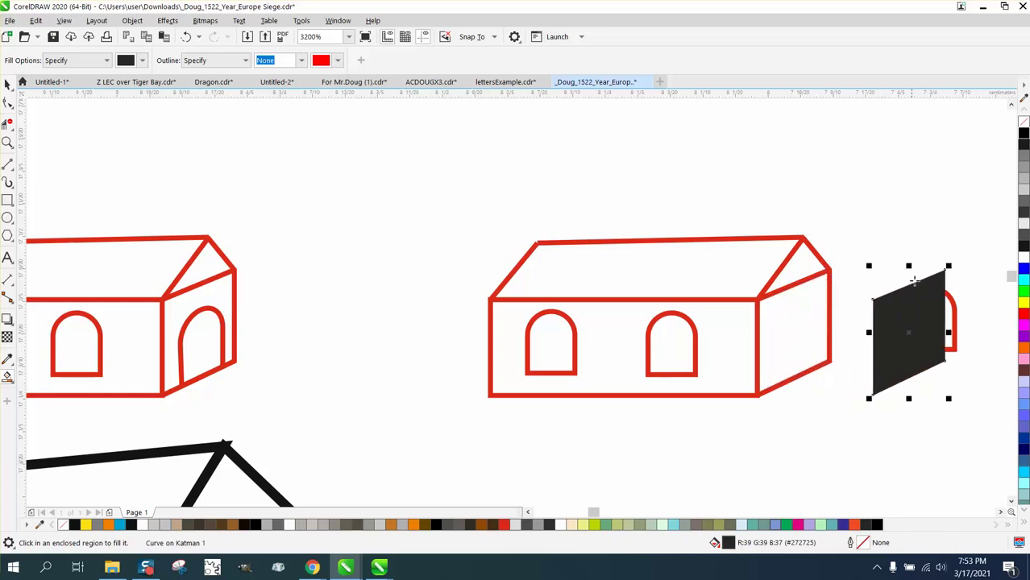
{"action": "left_click", "coordinate": [1024, 121]}
{"action": "right_click", "coordinate": [1023, 133]}
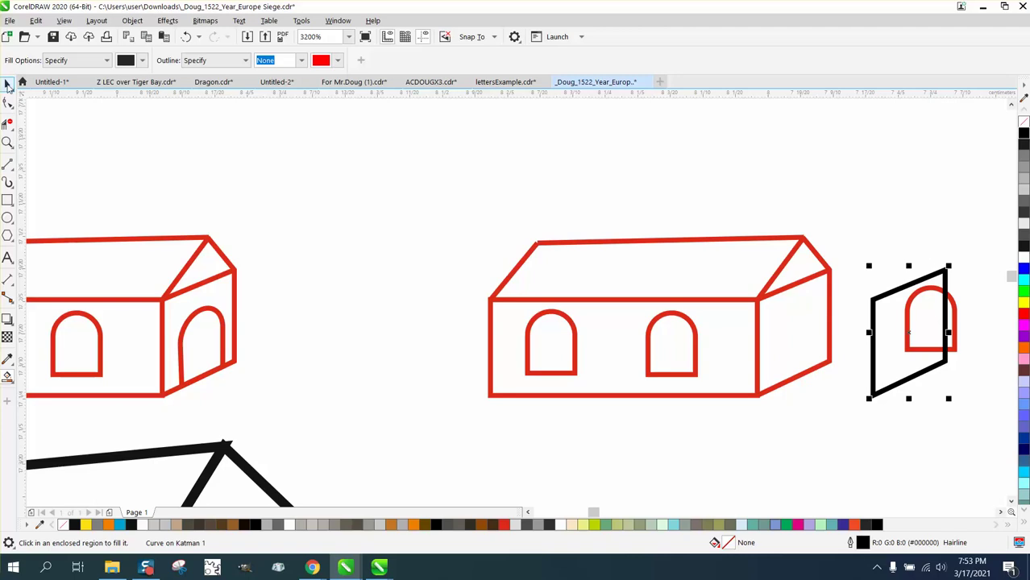
{"action": "left_click", "coordinate": [8, 84]}
- Narrow the spare red arch to 77.3% width so it fits the wall outline
{"action": "left_click", "coordinate": [955, 324]}
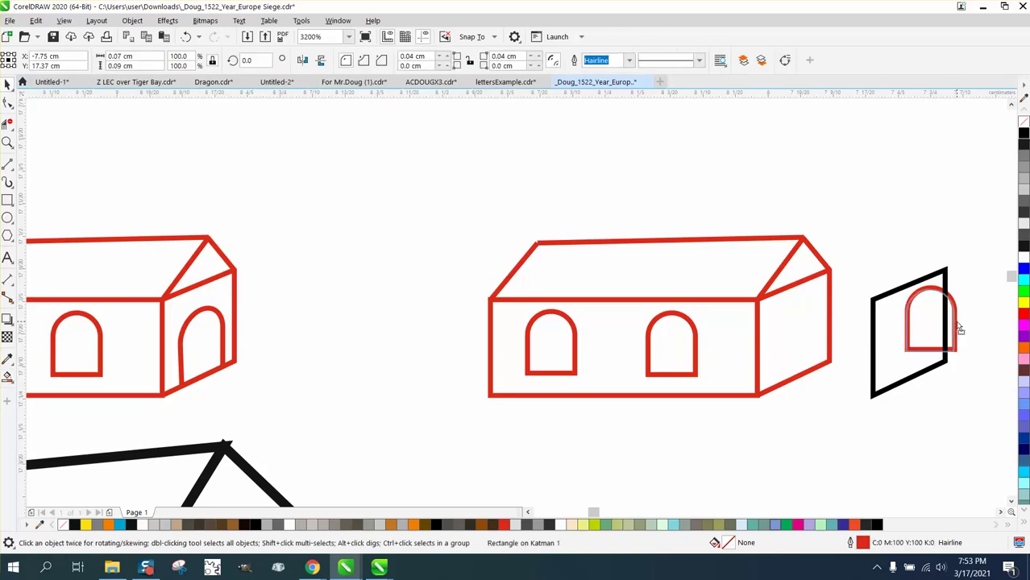
{"action": "left_click_drag", "start_coordinate": [959, 326], "coordinate": [929, 343]}
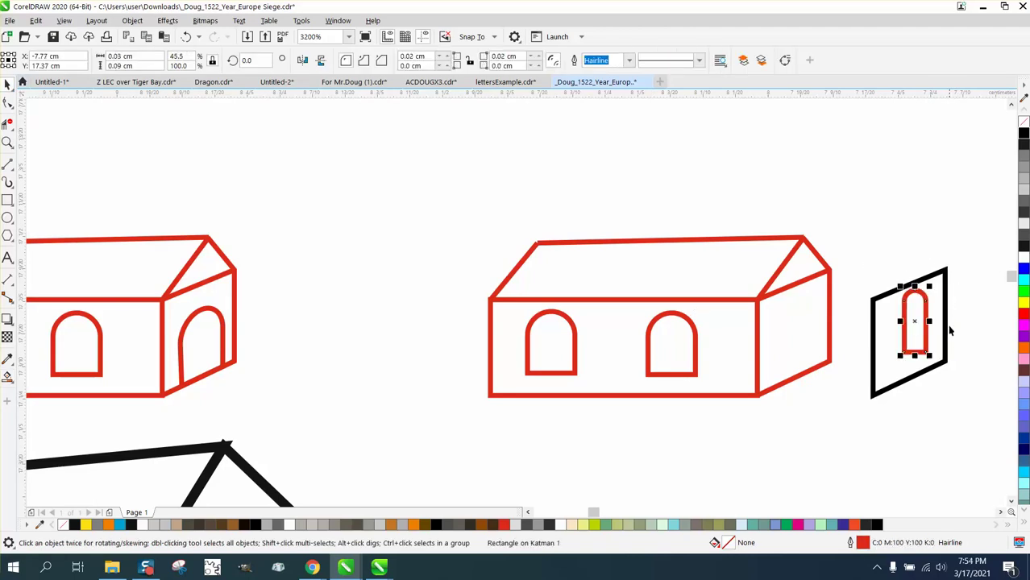
{"action": "left_click", "coordinate": [186, 37]}
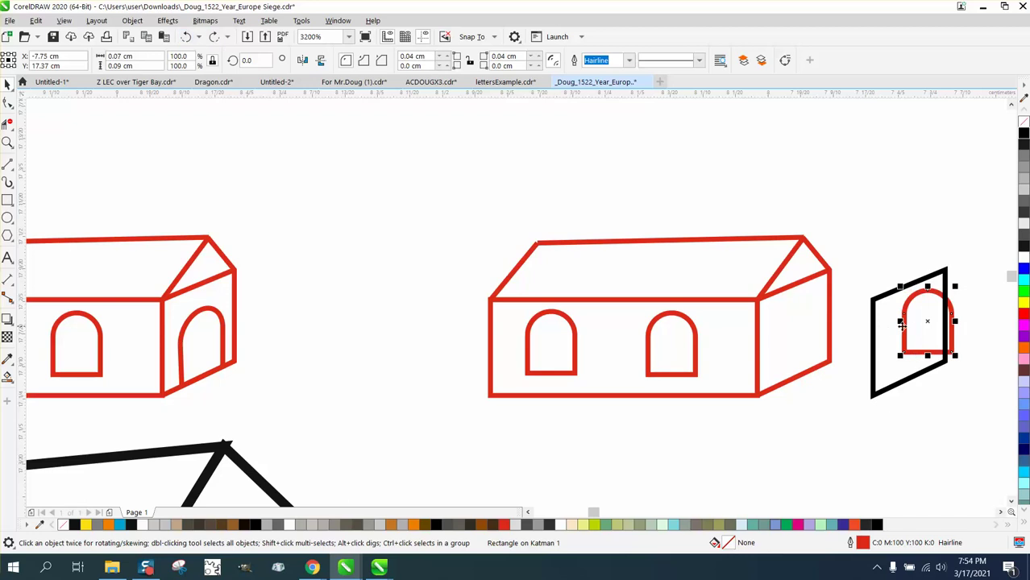
{"action": "left_click_drag", "start_coordinate": [953, 319], "coordinate": [909, 333]}
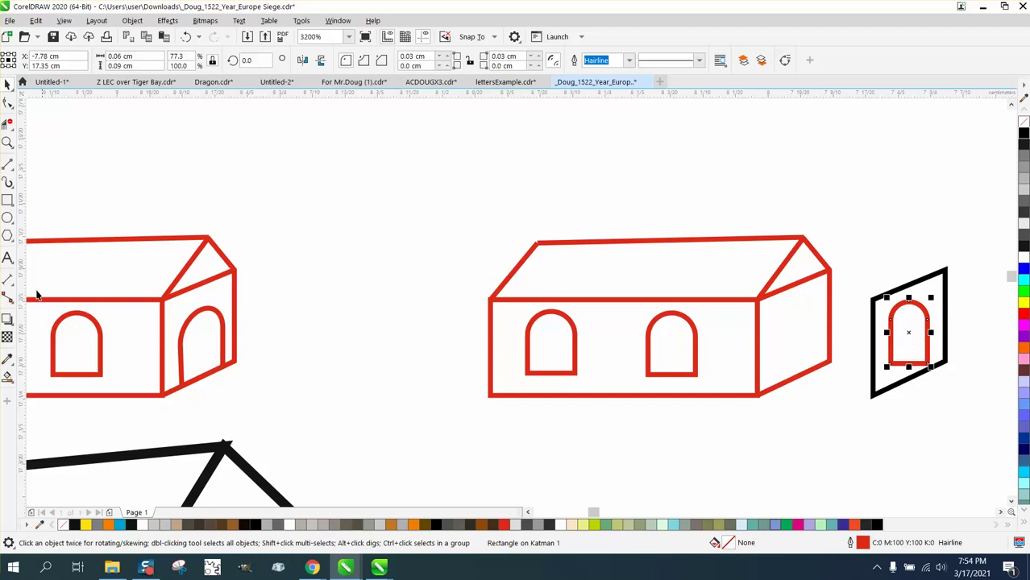
- Apply an envelope to the red arch and delete its middle side, top and bottom nodes
{"action": "left_click", "coordinate": [11, 330]}
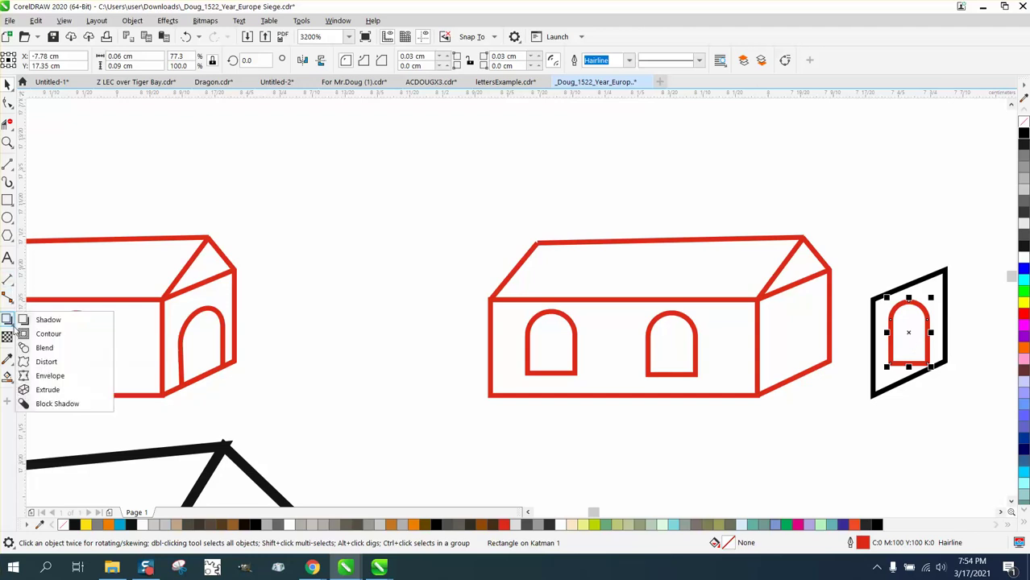
{"action": "left_click", "coordinate": [56, 376]}
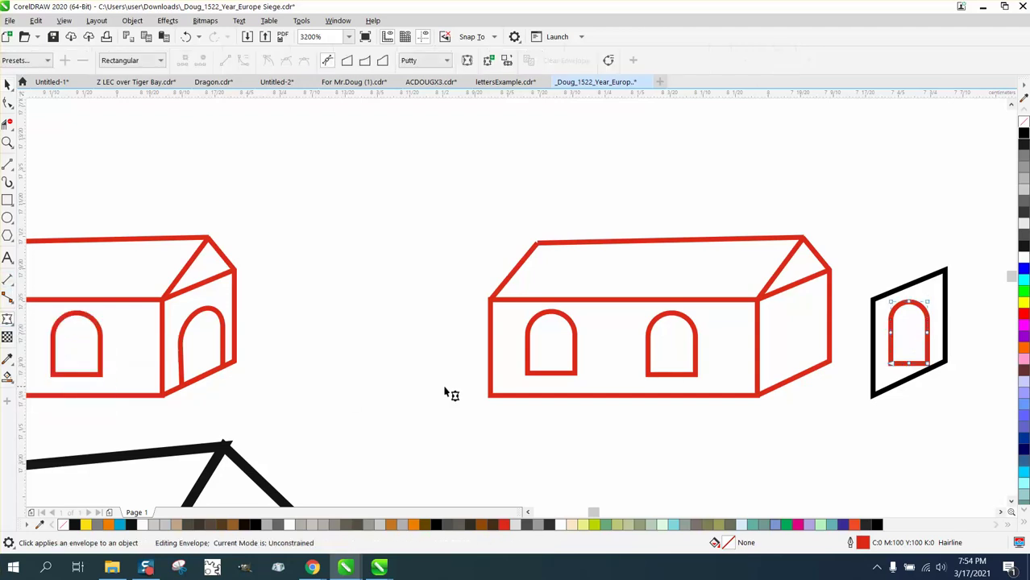
{"action": "left_click", "coordinate": [7, 142]}
{"action": "left_click_drag", "start_coordinate": [841, 248], "coordinate": [1006, 419]}
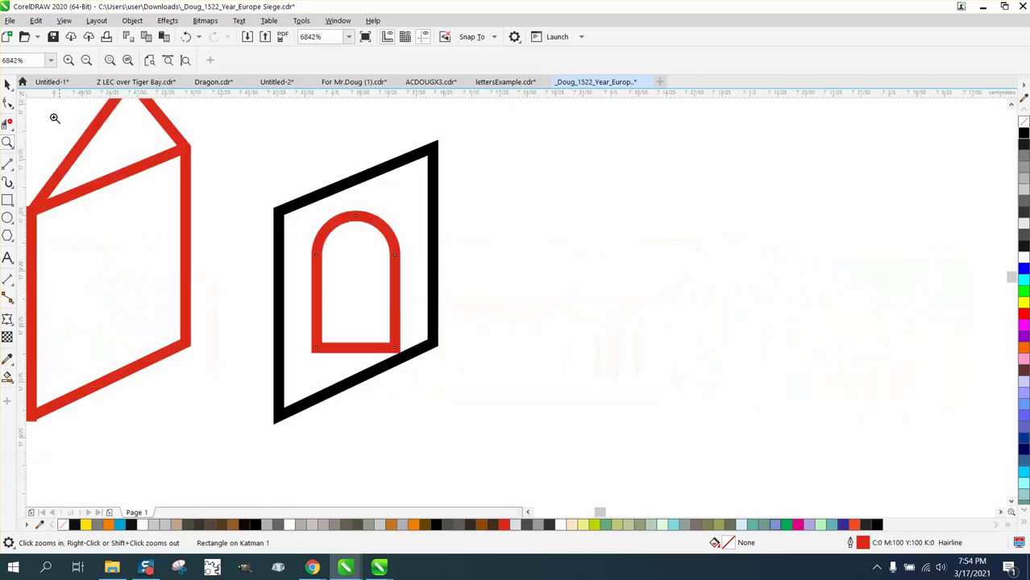
{"action": "left_click", "coordinate": [7, 102]}
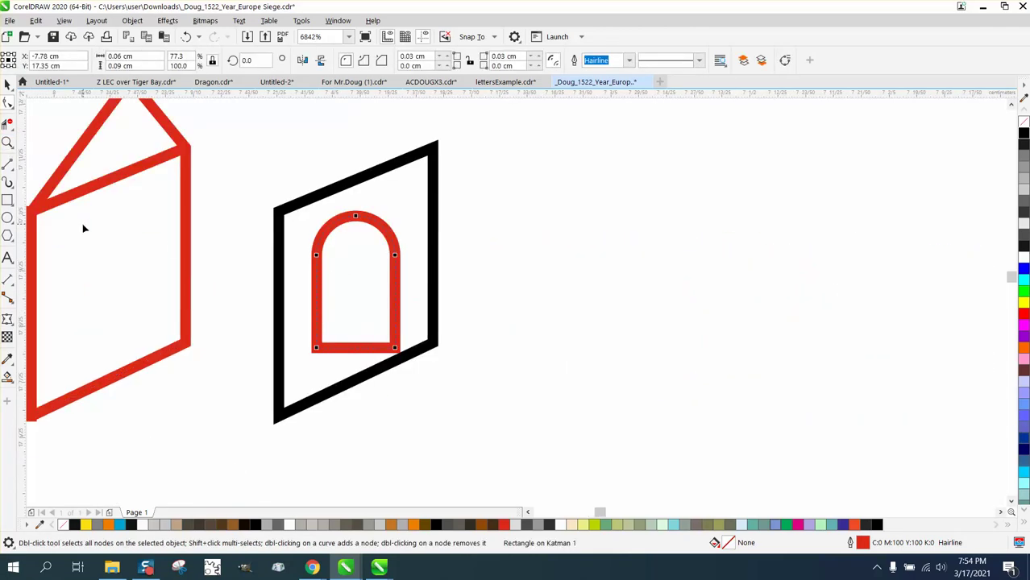
{"action": "left_click", "coordinate": [7, 319]}
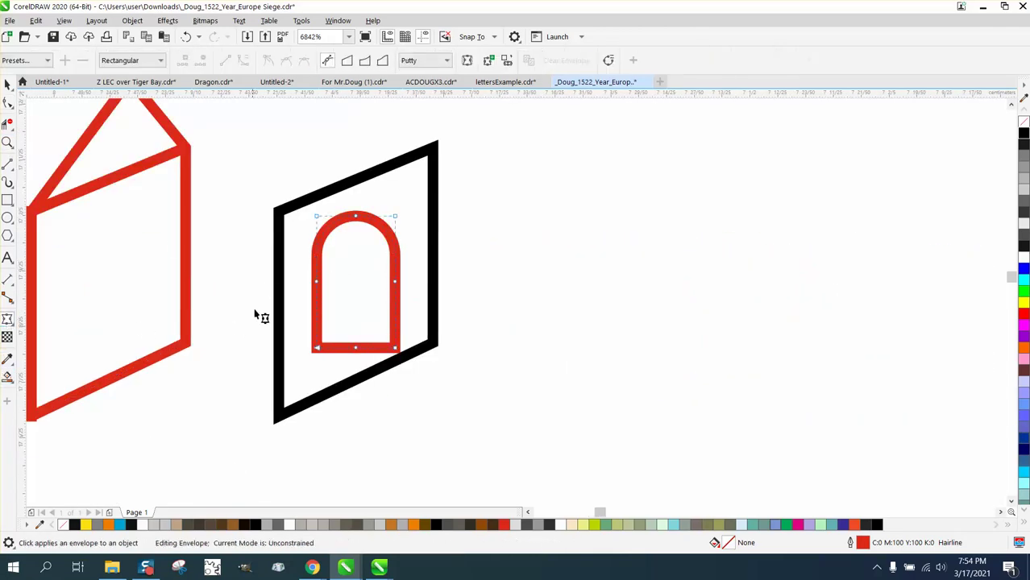
{"action": "left_click_drag", "start_coordinate": [268, 282], "coordinate": [442, 296]}
{"action": "key", "text": "Delete"}
{"action": "left_click_drag", "start_coordinate": [349, 210], "coordinate": [356, 350]}
{"action": "key", "text": "Delete"}
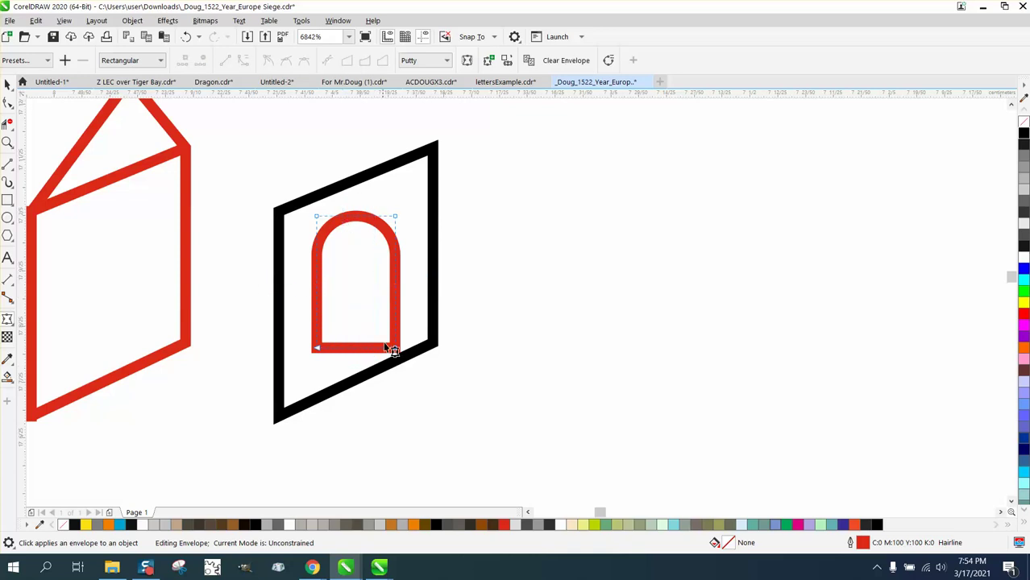
- Drag the envelope's bottom corners to slant the base and make the bottom edge a straight line
{"action": "left_click_drag", "start_coordinate": [396, 349], "coordinate": [400, 353]}
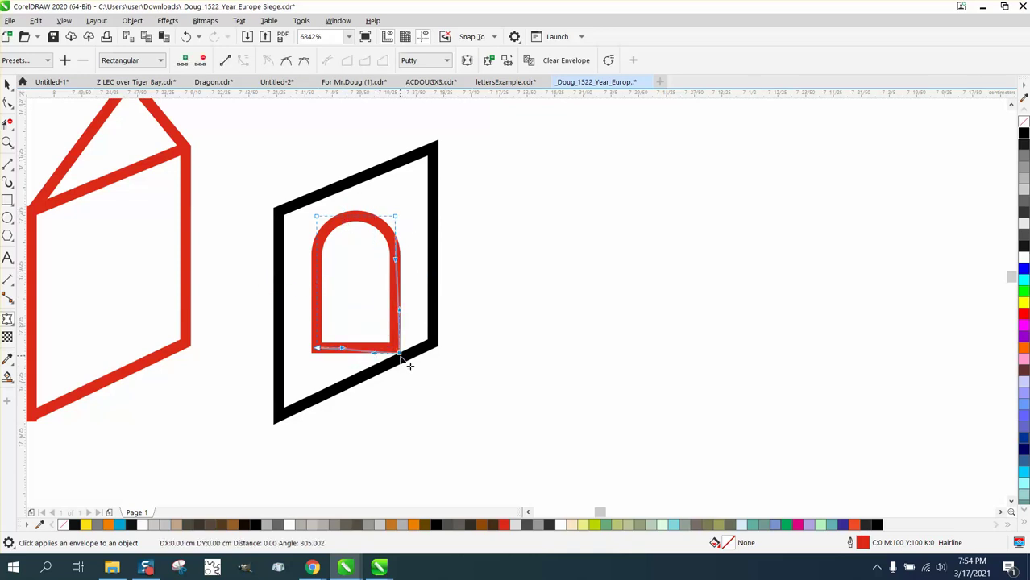
{"action": "left_click_drag", "start_coordinate": [317, 351], "coordinate": [326, 386]}
{"action": "left_click_drag", "start_coordinate": [403, 361], "coordinate": [406, 365]}
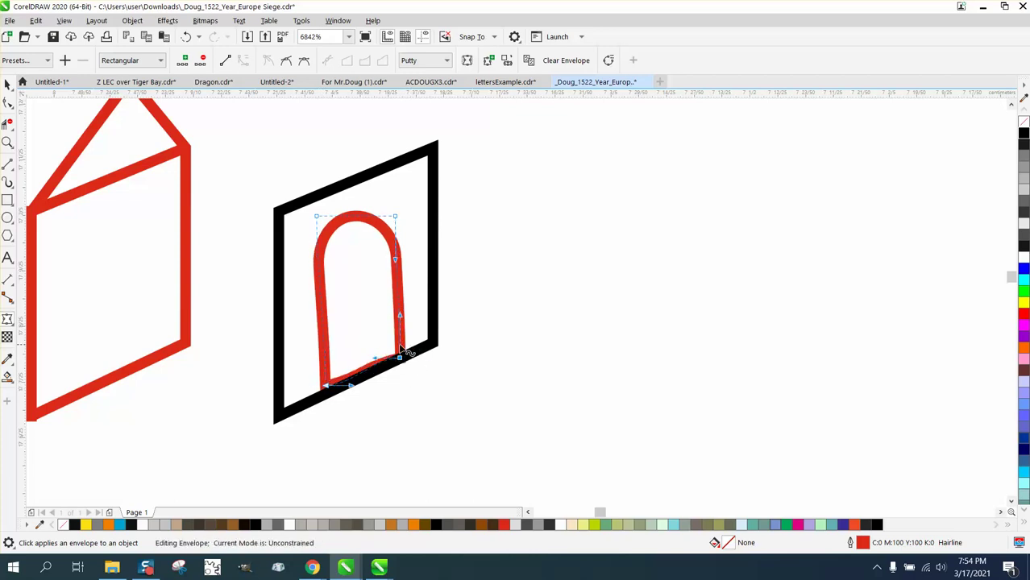
{"action": "left_click_drag", "start_coordinate": [298, 352], "coordinate": [439, 400]}
{"action": "right_click", "coordinate": [401, 360]}
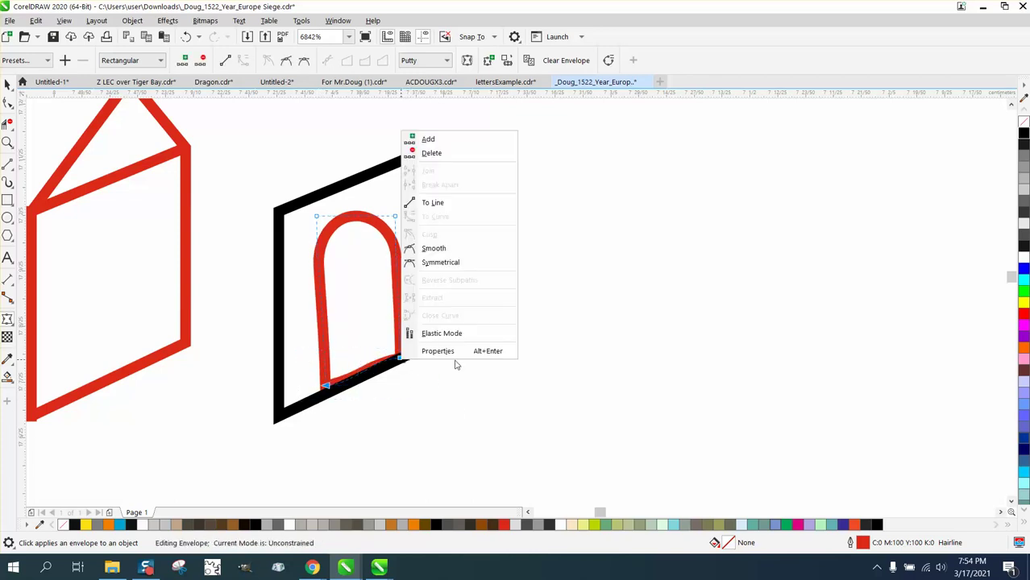
{"action": "left_click", "coordinate": [435, 203]}
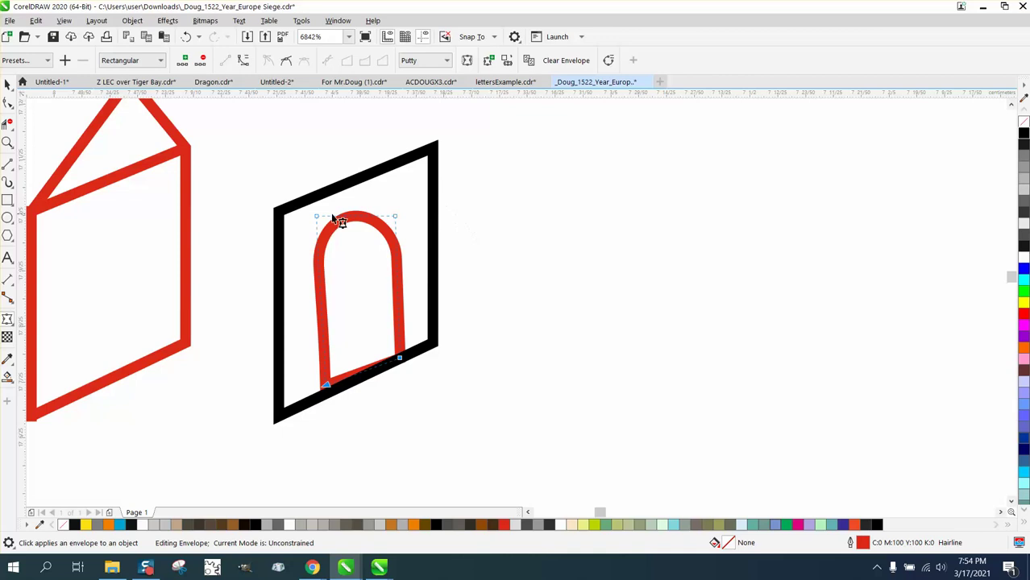
- Lower the top-left corner and fine-tune the bottom-left corner to match the wall perspective
{"action": "left_click_drag", "start_coordinate": [317, 218], "coordinate": [317, 230]}
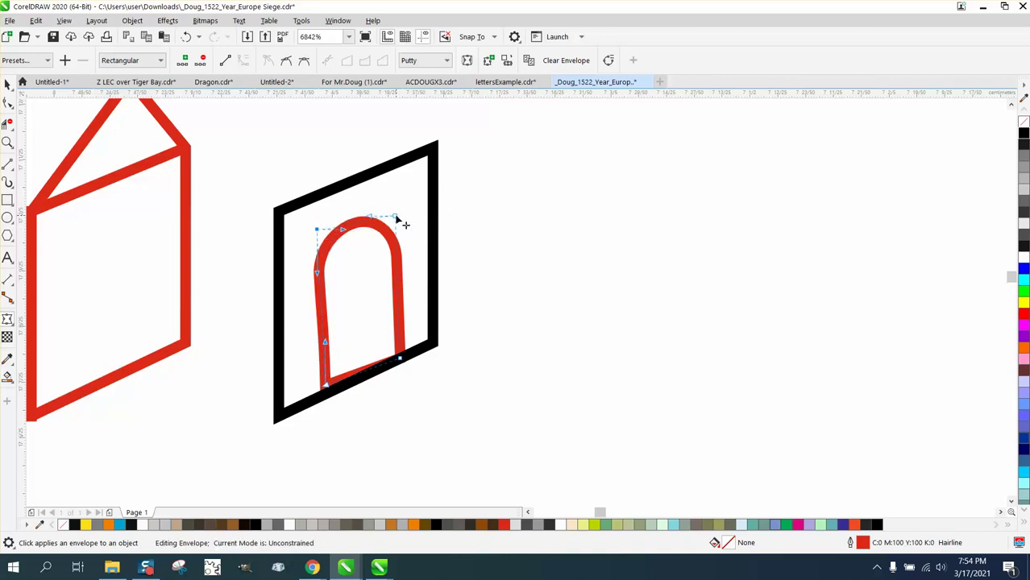
{"action": "left_click", "coordinate": [400, 218]}
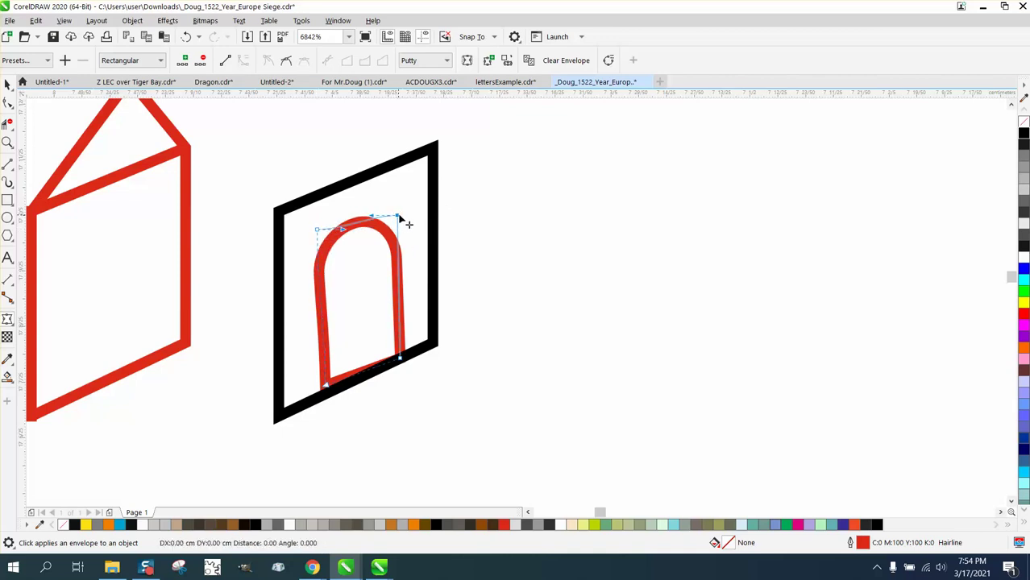
{"action": "left_click", "coordinate": [322, 232]}
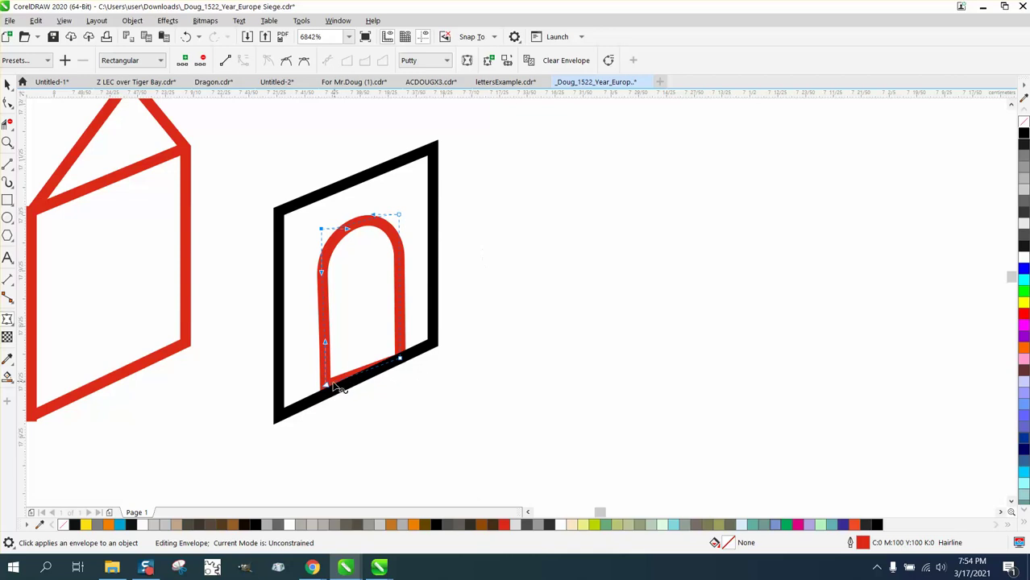
{"action": "left_click_drag", "start_coordinate": [337, 393], "coordinate": [333, 395]}
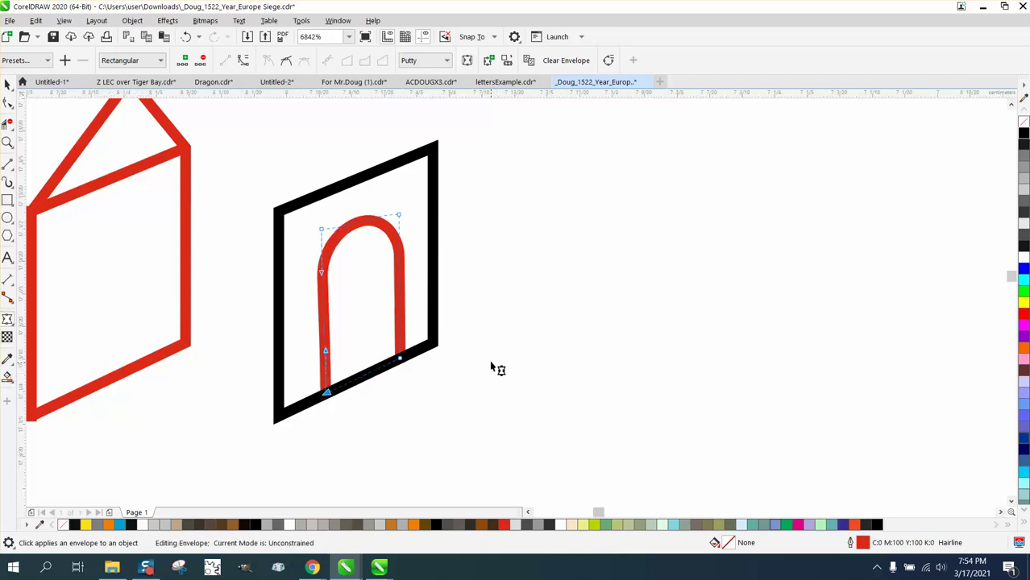
{"action": "scroll", "coordinate": [494, 366], "scroll_direction": "down", "scroll_amount": 3}
- Nudge the distorted arch left onto the second house's side wall and delete the black parallelogram
{"action": "left_click", "coordinate": [7, 84]}
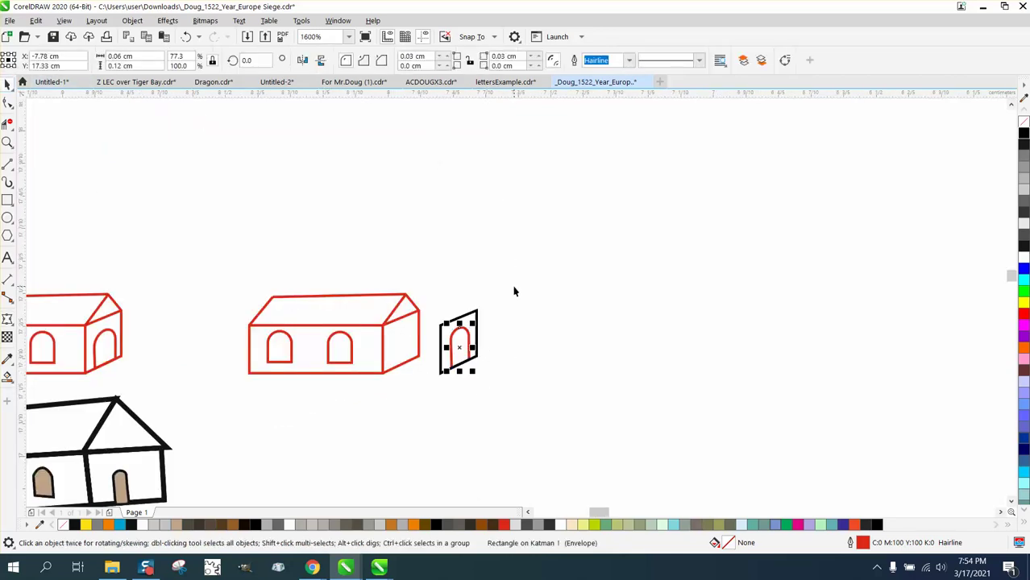
{"action": "key", "text": "Left"}
{"action": "key", "text": "Left"}
{"action": "key", "text": "Left"}
{"action": "key", "text": "Left"}
{"action": "key", "text": "Left"}
{"action": "key", "text": "Left"}
{"action": "key", "text": "Left"}
{"action": "key", "text": "Left"}
{"action": "key", "text": "Left"}
{"action": "key", "text": "Left"}
{"action": "key", "text": "Left"}
{"action": "key", "text": "Left"}
{"action": "key", "text": "Left"}
{"action": "key", "text": "Left"}
{"action": "key", "text": "Left"}
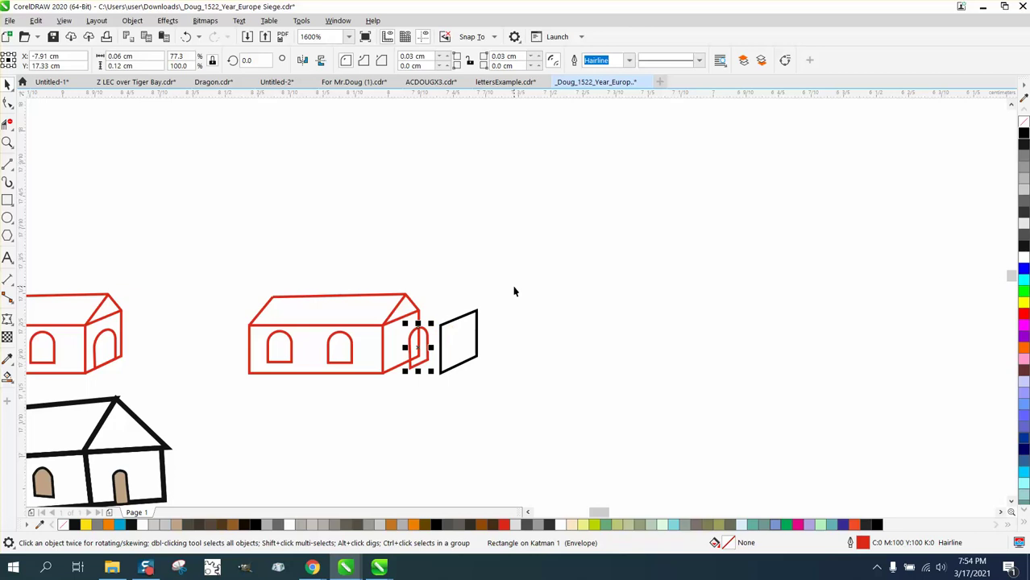
{"action": "key", "text": "Left"}
{"action": "key", "text": "Left"}
{"action": "key", "text": "Left"}
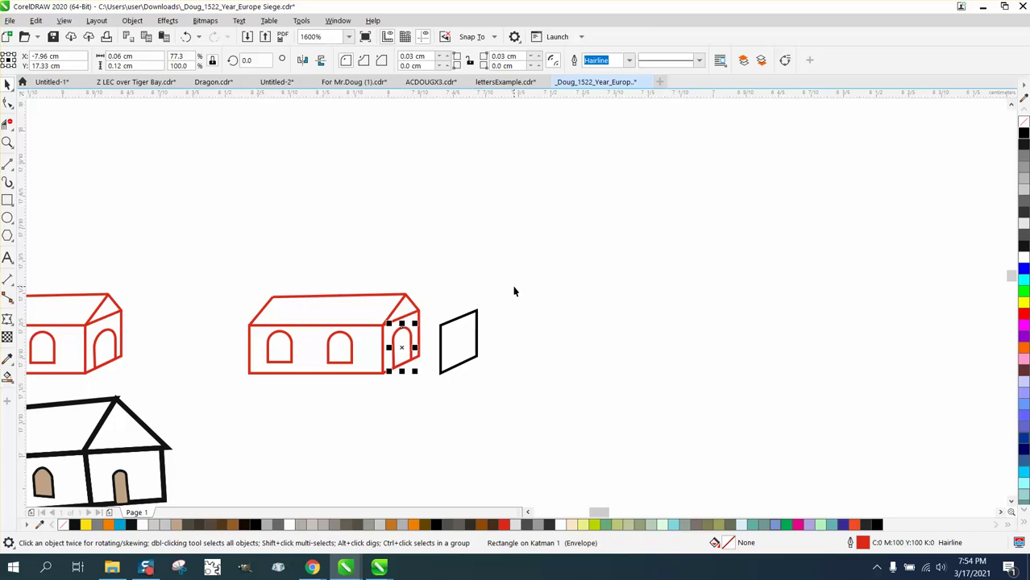
{"action": "left_click", "coordinate": [448, 316]}
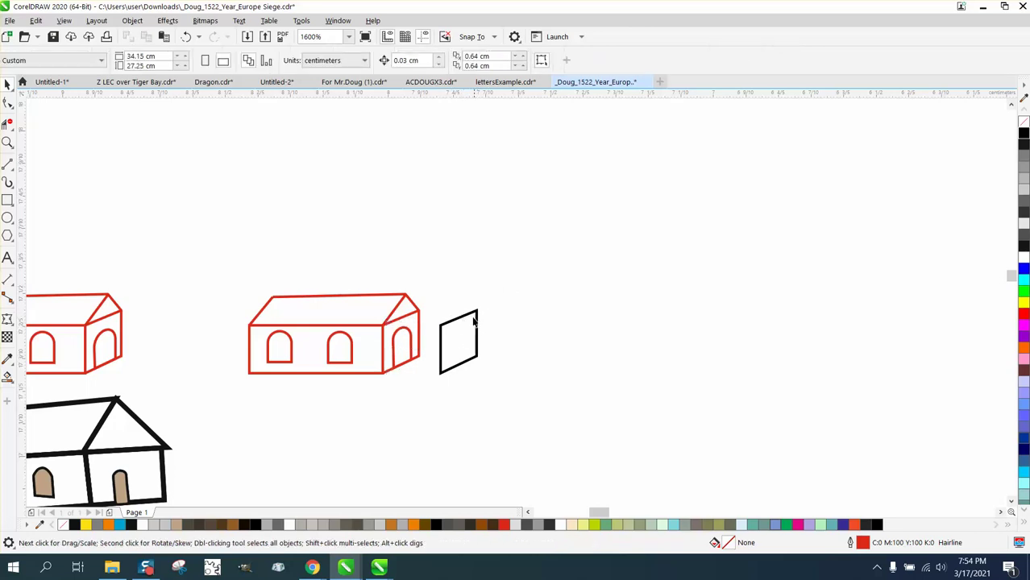
{"action": "left_click", "coordinate": [474, 321]}
{"action": "key", "text": "Delete"}
- Marquee-zoom in close on the red house to about 2976%
{"action": "scroll", "coordinate": [369, 369], "scroll_direction": "down", "scroll_amount": 2}
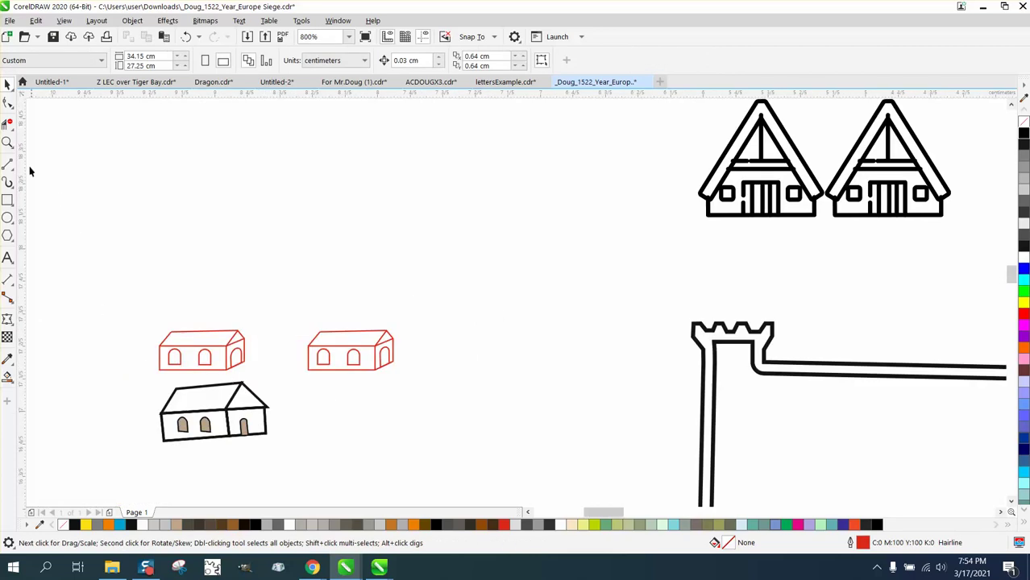
{"action": "left_click", "coordinate": [7, 143]}
{"action": "left_click_drag", "start_coordinate": [292, 311], "coordinate": [489, 421]}
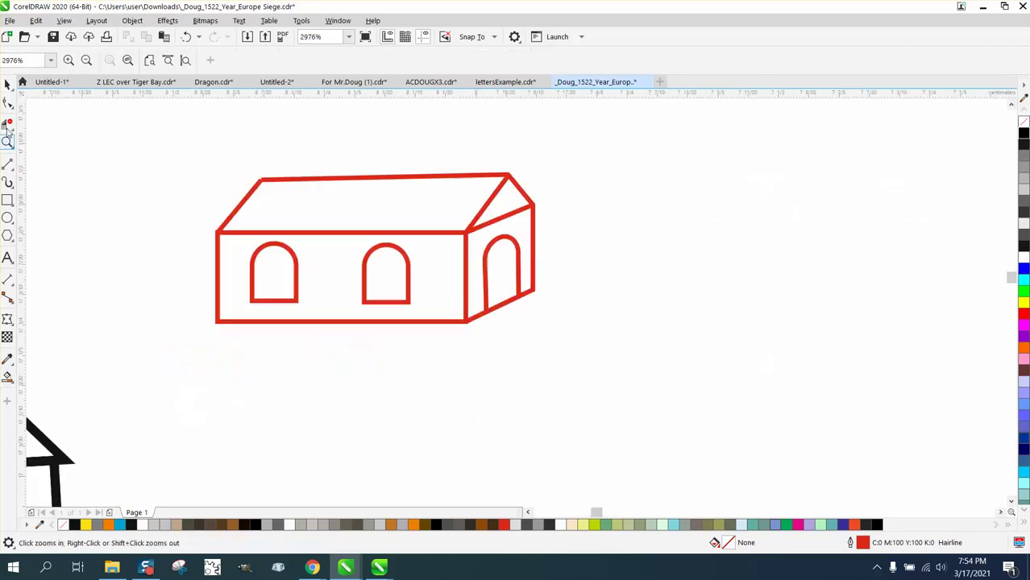
{"action": "left_click", "coordinate": [9, 87]}
- Turn all of the red house's outlines black
{"action": "left_click", "coordinate": [7, 84]}
{"action": "left_click_drag", "start_coordinate": [503, 353], "coordinate": [646, 399]}
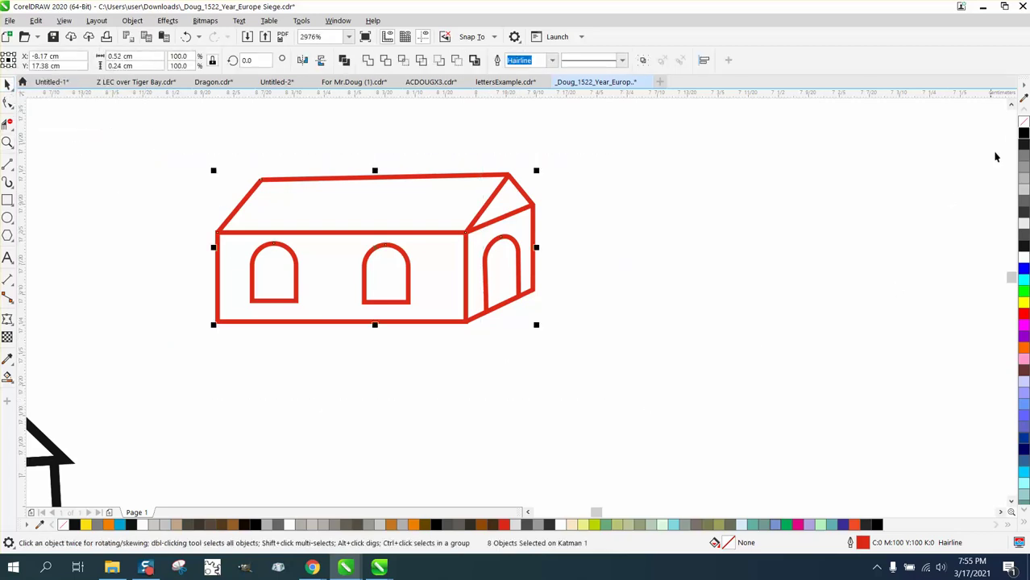
{"action": "right_click", "coordinate": [1022, 137]}
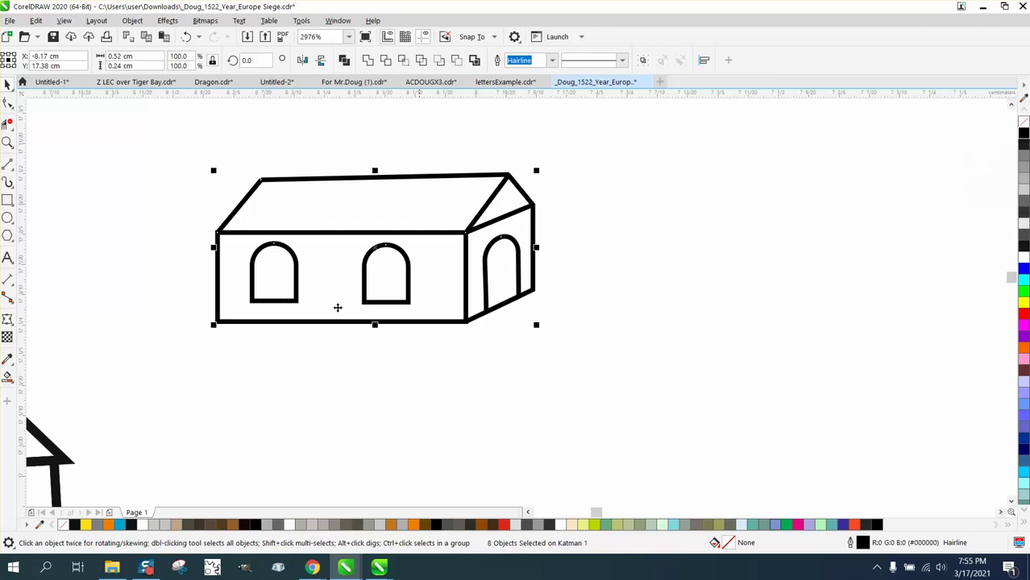
- Smart Fill both arched windows and the arched side door with CMYK light grey (#CCCCCC)
{"action": "left_click", "coordinate": [7, 376]}
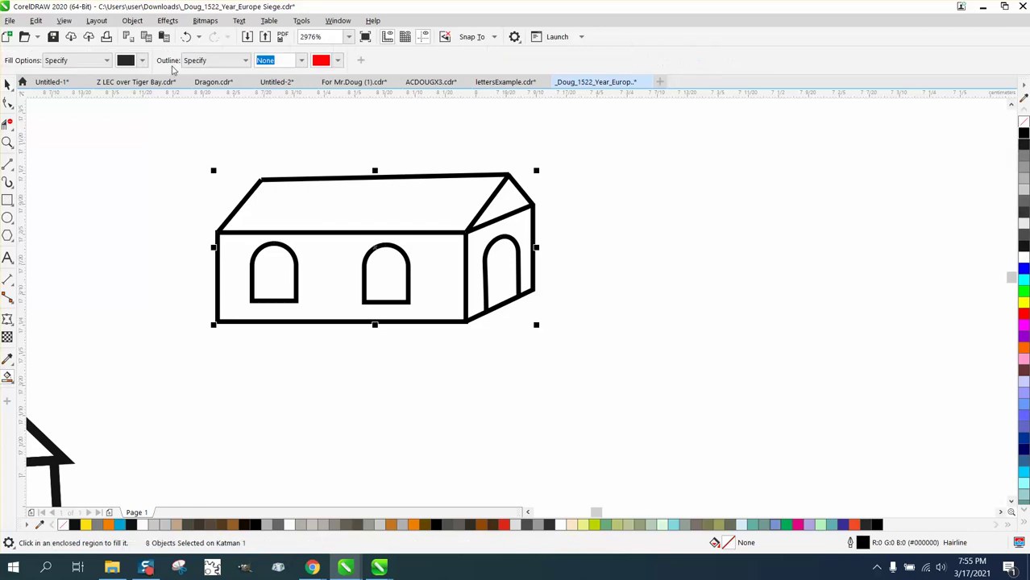
{"action": "left_click", "coordinate": [142, 60]}
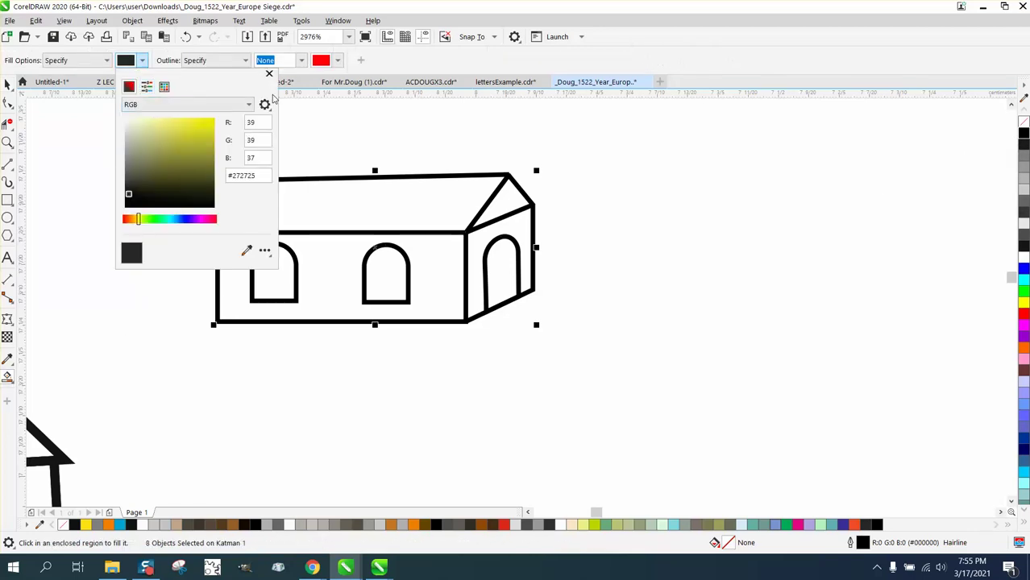
{"action": "left_click", "coordinate": [249, 104]}
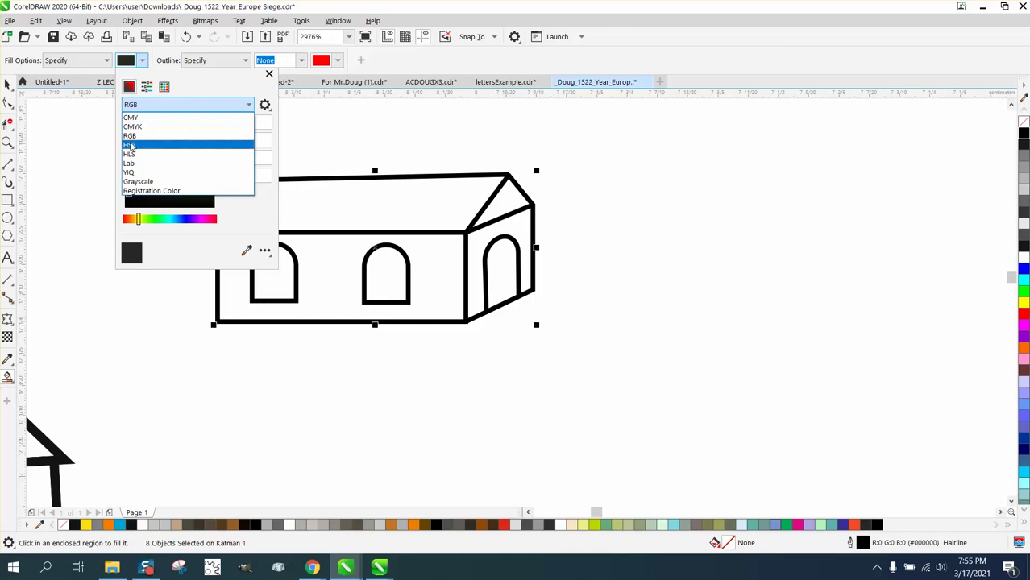
{"action": "left_click", "coordinate": [132, 126]}
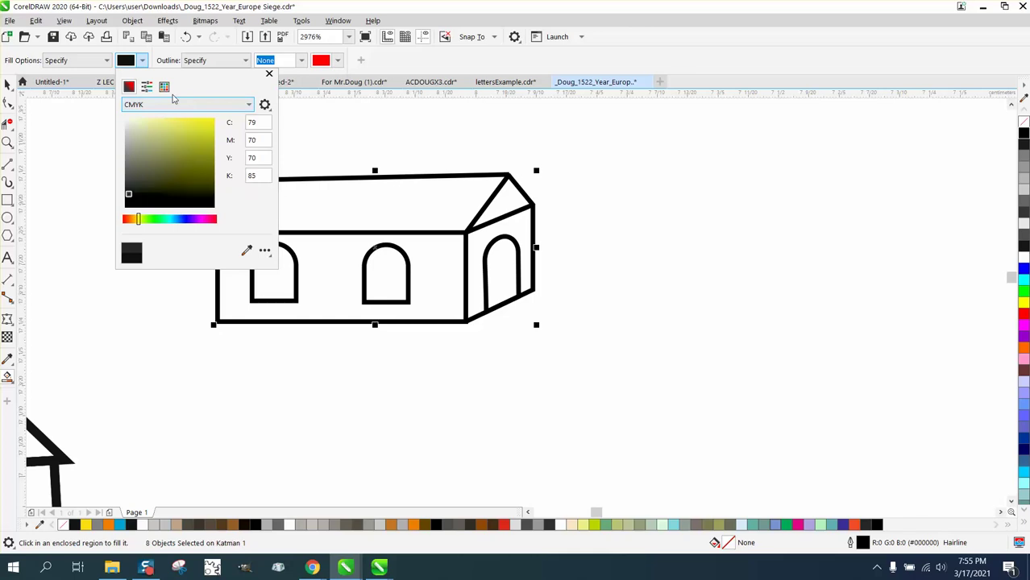
{"action": "left_click", "coordinate": [164, 87]}
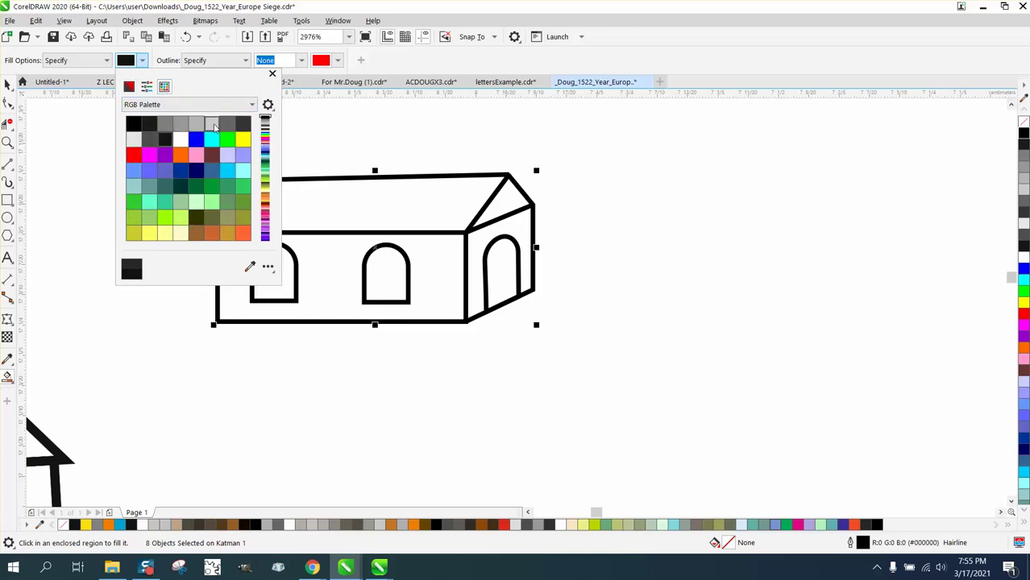
{"action": "left_click", "coordinate": [212, 124]}
{"action": "left_click", "coordinate": [283, 271]}
{"action": "left_click", "coordinate": [382, 276]}
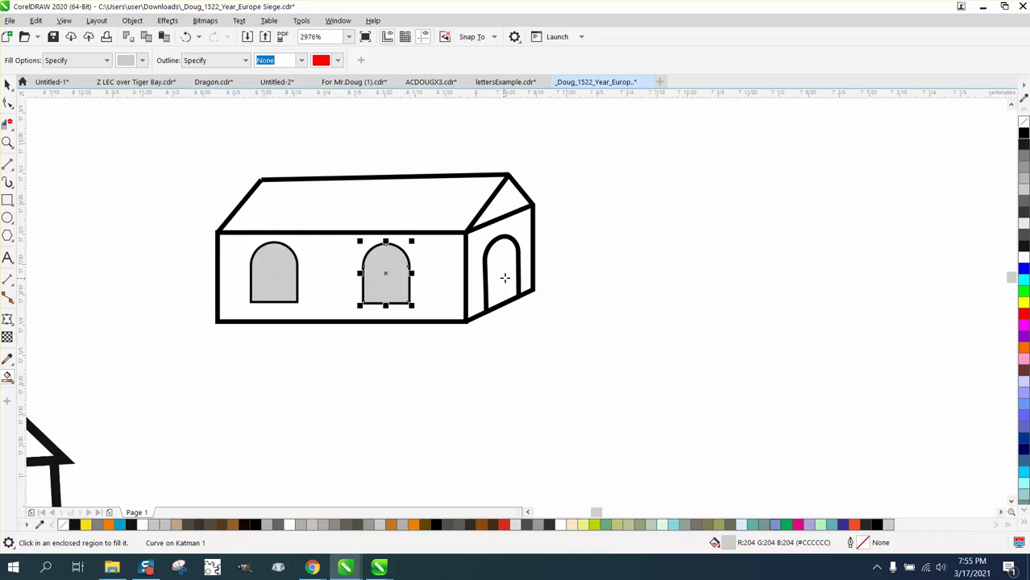
{"action": "left_click", "coordinate": [503, 276]}
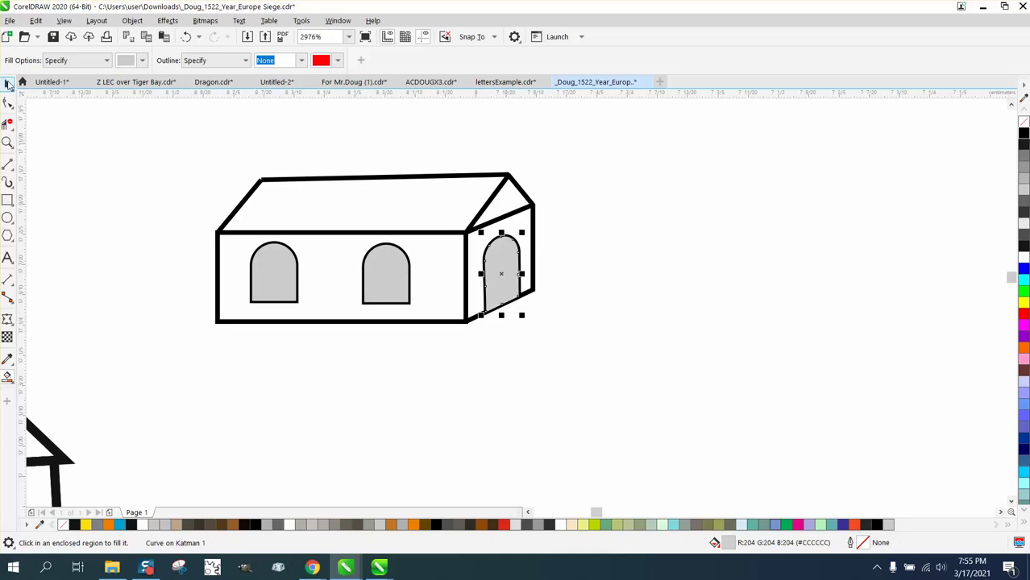
{"action": "left_click", "coordinate": [7, 84]}
{"action": "scroll", "coordinate": [461, 443], "scroll_direction": "down", "scroll_amount": 2}
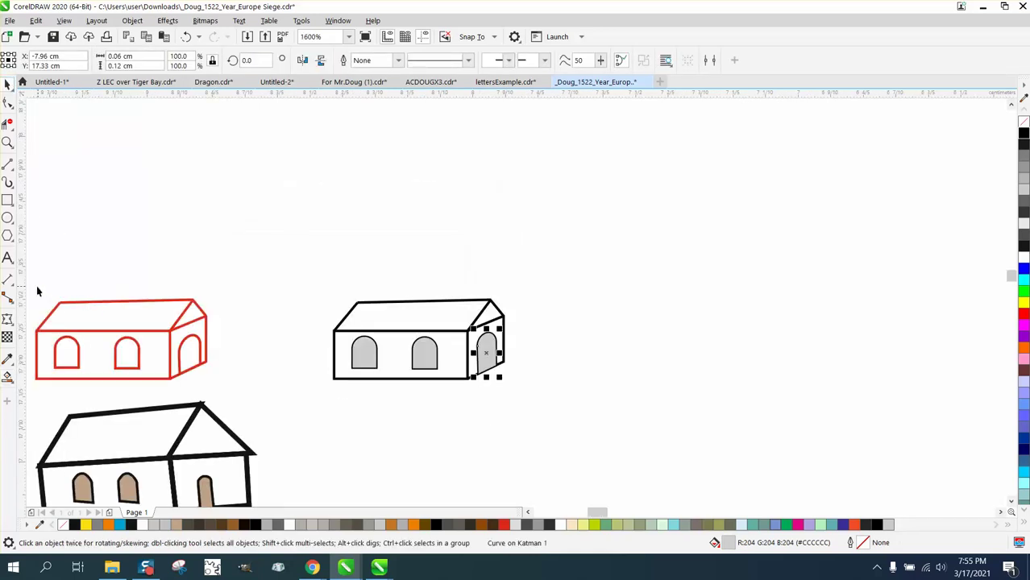
- Move all eight parts of the red house up above the black house
{"action": "left_click_drag", "start_coordinate": [36, 286], "coordinate": [214, 385]}
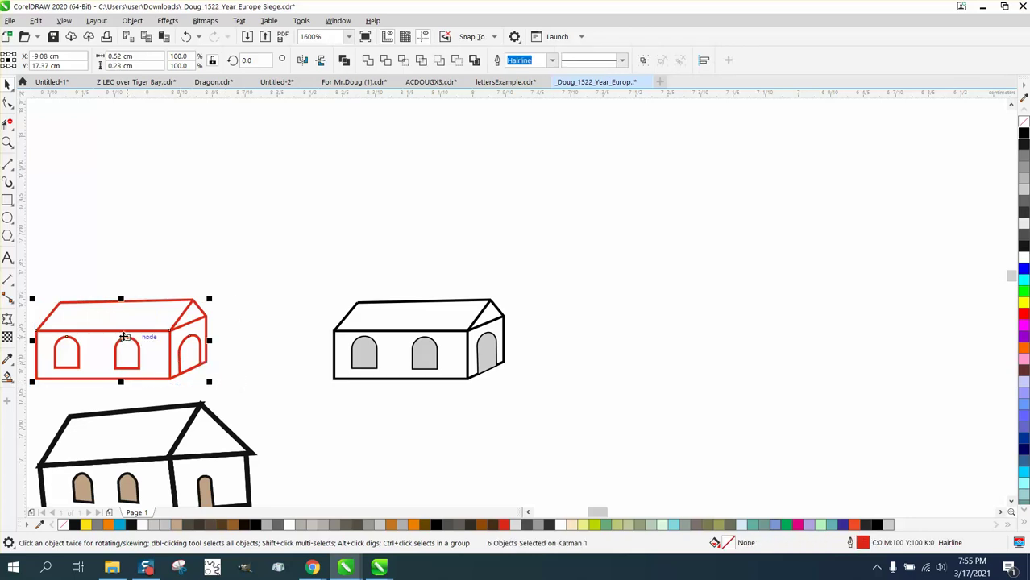
{"action": "left_click", "coordinate": [125, 337]}
{"action": "left_click_drag", "start_coordinate": [125, 336], "coordinate": [405, 245]}
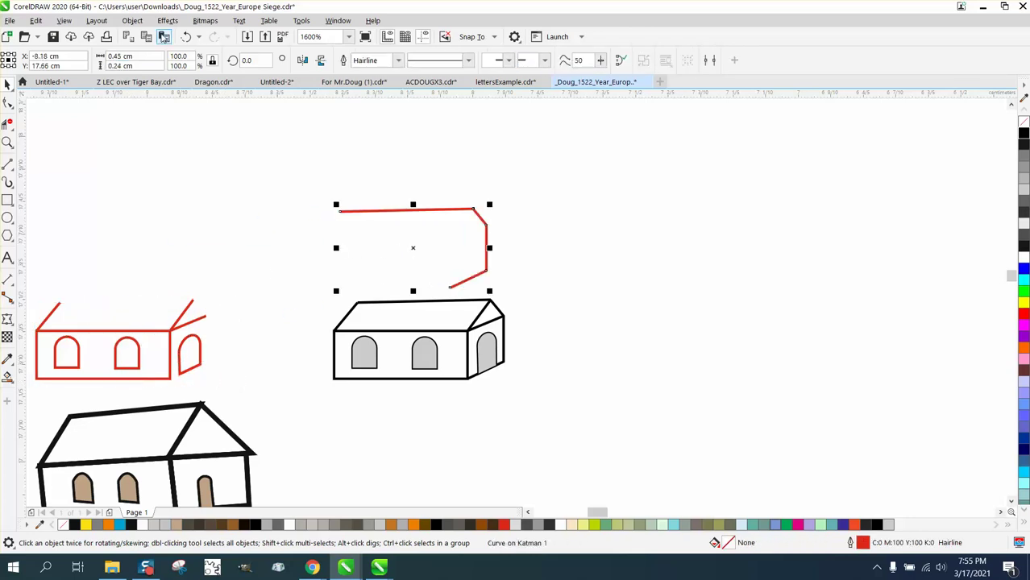
{"action": "left_click", "coordinate": [185, 36]}
{"action": "scroll", "coordinate": [165, 177], "scroll_direction": "down", "scroll_amount": 1}
{"action": "left_click_drag", "start_coordinate": [66, 221], "coordinate": [215, 283]}
{"action": "left_click_drag", "start_coordinate": [148, 262], "coordinate": [303, 214]}
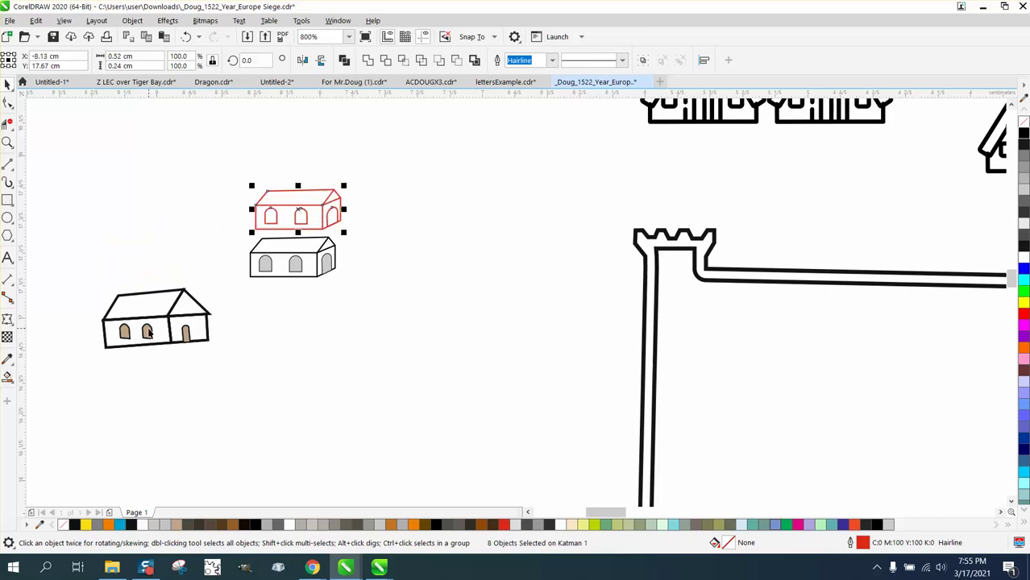
- Zoom onto the brown-windowed house's roof peak, delete two extra nodes, and add the horizontal roof line
{"action": "left_click", "coordinate": [8, 142]}
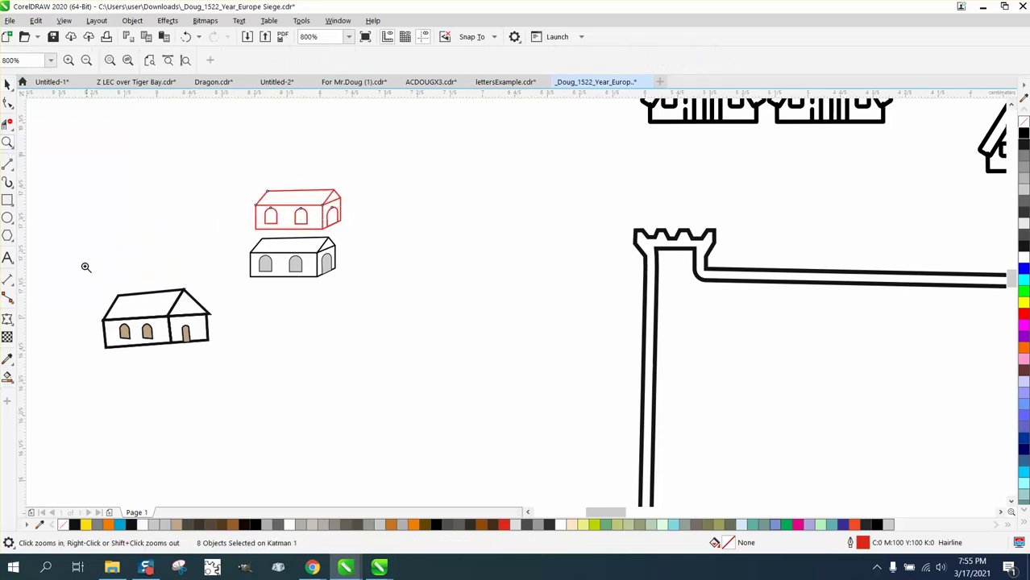
{"action": "left_click_drag", "start_coordinate": [86, 266], "coordinate": [320, 382]}
{"action": "left_click", "coordinate": [8, 83]}
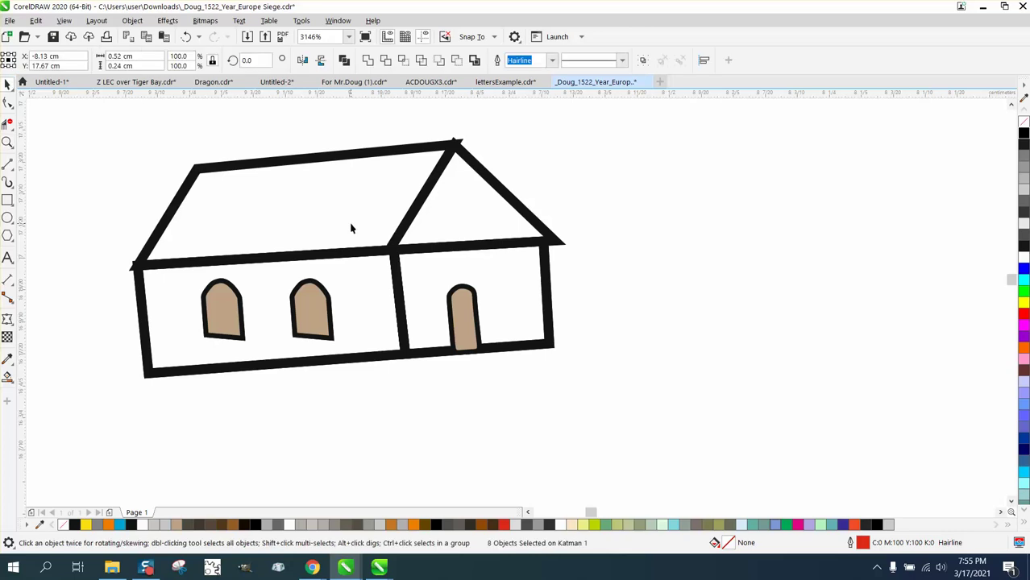
{"action": "left_click", "coordinate": [351, 226]}
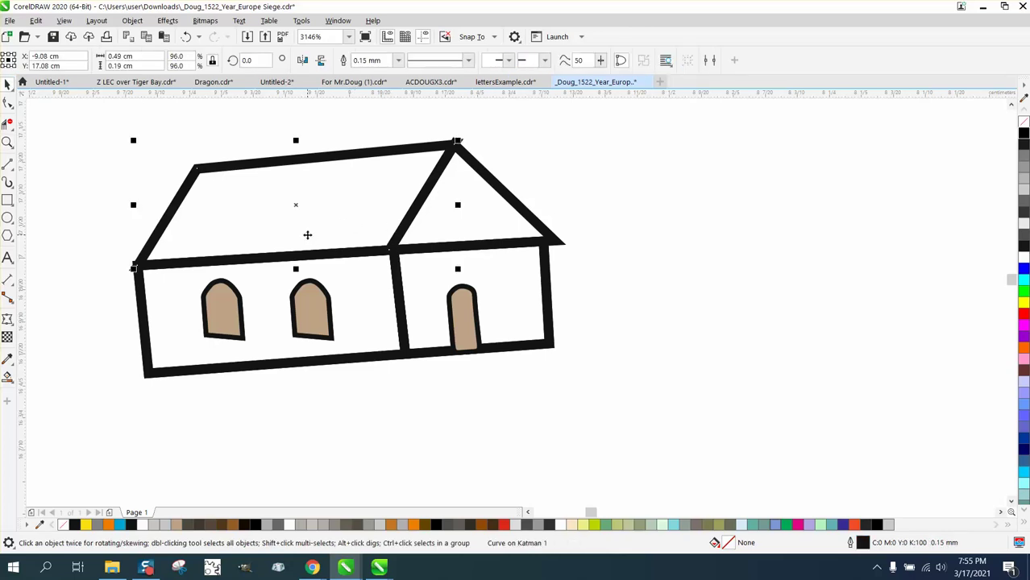
{"action": "left_click", "coordinate": [8, 143]}
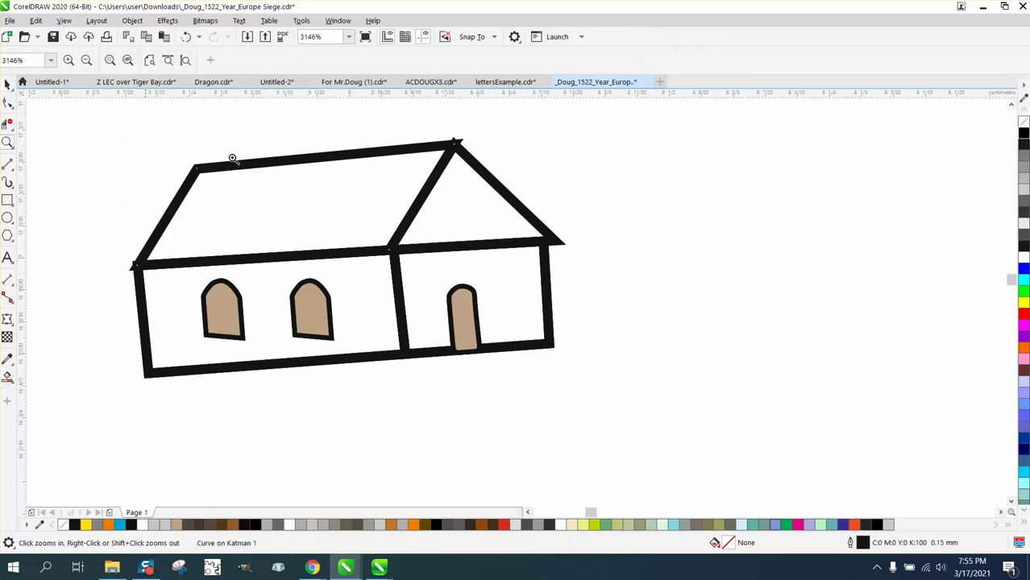
{"action": "left_click_drag", "start_coordinate": [431, 127], "coordinate": [517, 188]}
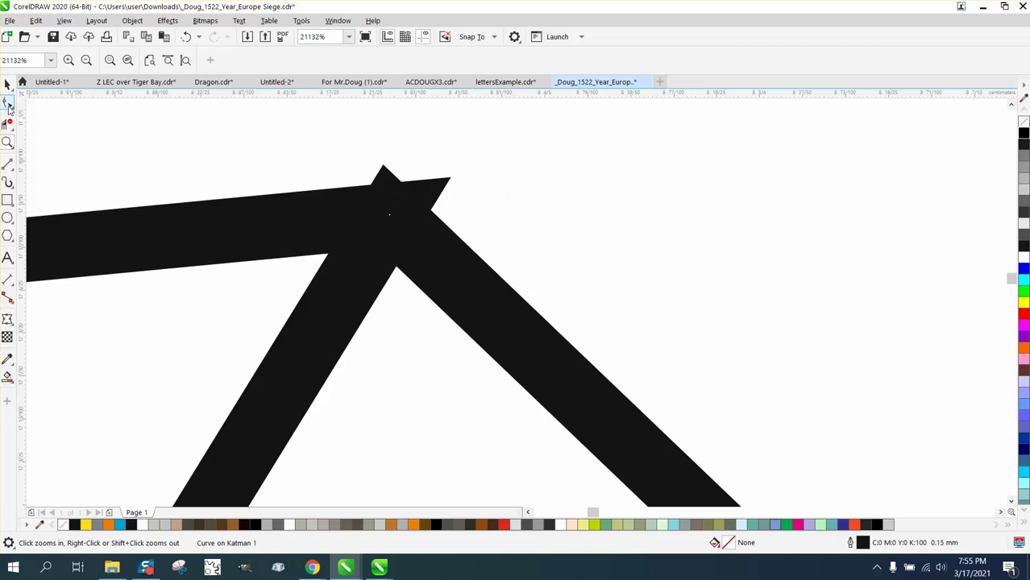
{"action": "left_click", "coordinate": [7, 103]}
{"action": "key", "text": "Delete"}
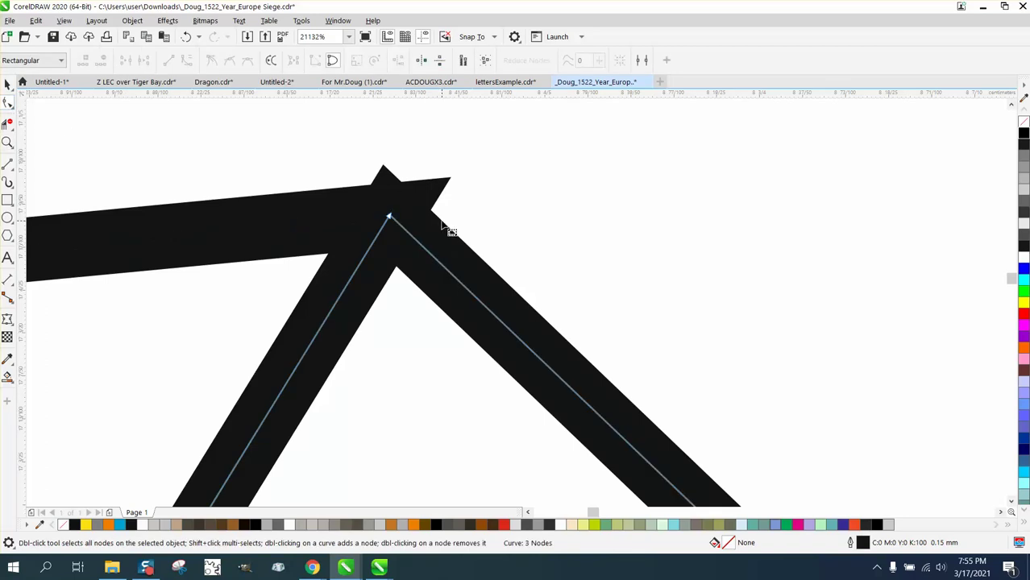
{"action": "left_click", "coordinate": [336, 217], "text": "shift"}
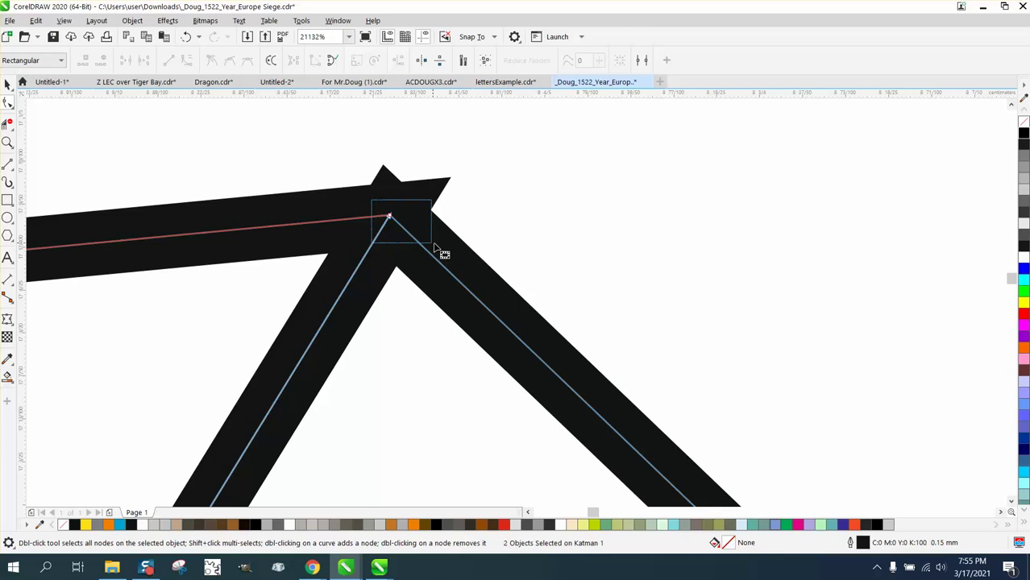
- Join the two roof lines at the peak using Join Curves (Chamfer, 0.28 cm), then drag the peak node
{"action": "left_click", "coordinate": [338, 22]}
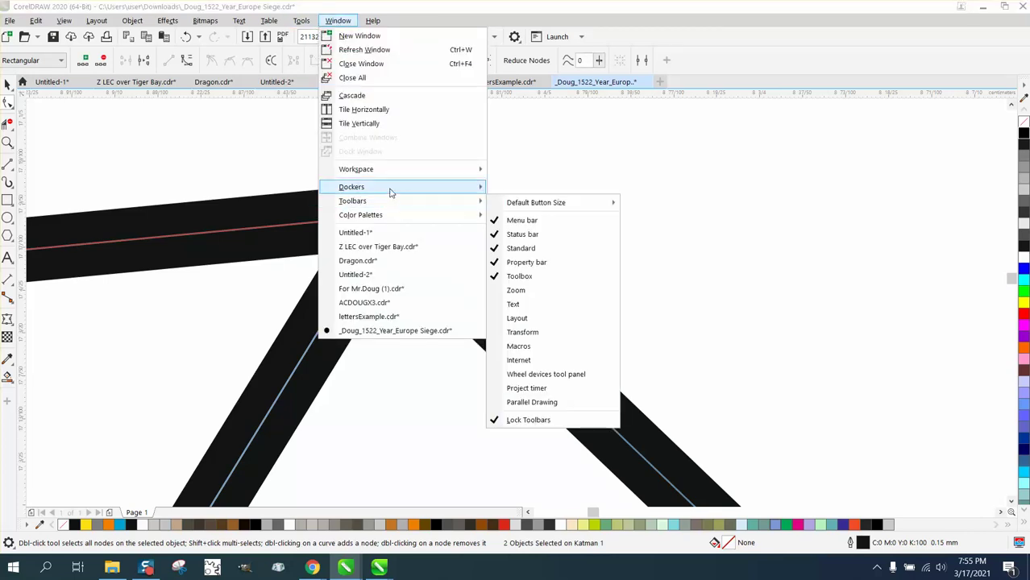
{"action": "mouse_move", "coordinate": [395, 187]}
{"action": "left_click", "coordinate": [541, 282]}
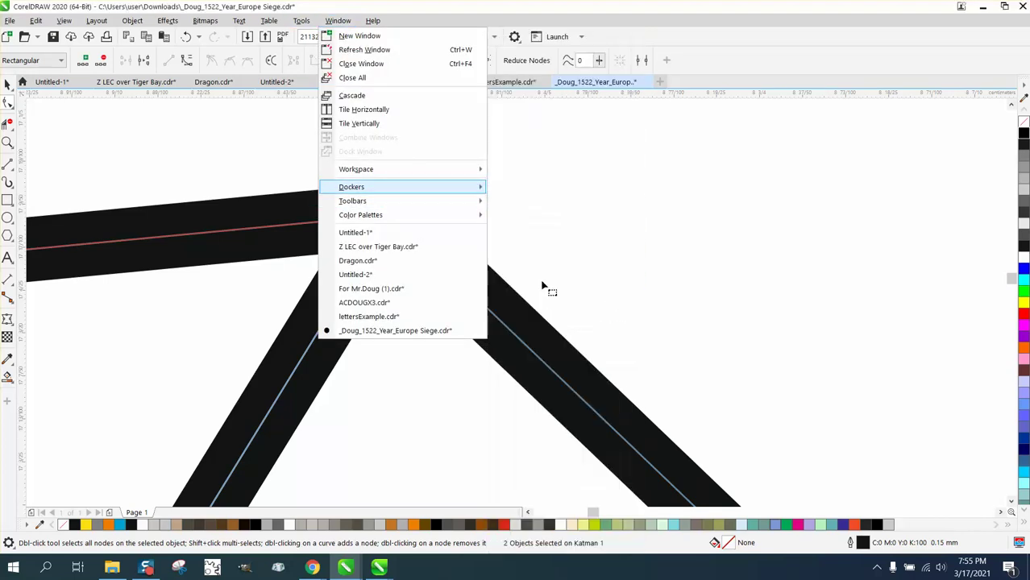
{"action": "left_click", "coordinate": [904, 200]}
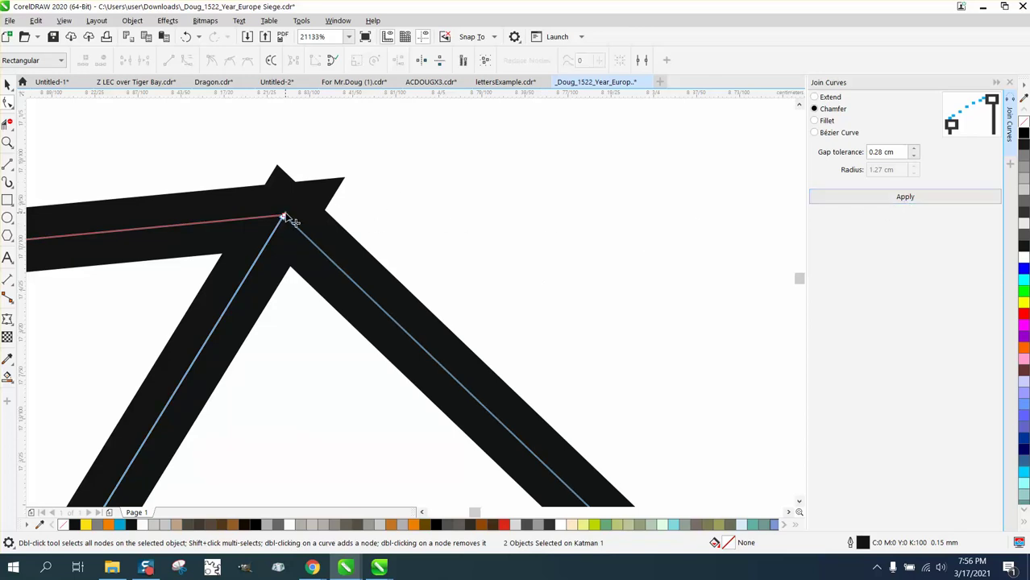
{"action": "left_click_drag", "start_coordinate": [283, 222], "coordinate": [283, 217]}
{"action": "left_click_drag", "start_coordinate": [283, 217], "coordinate": [391, 262]}
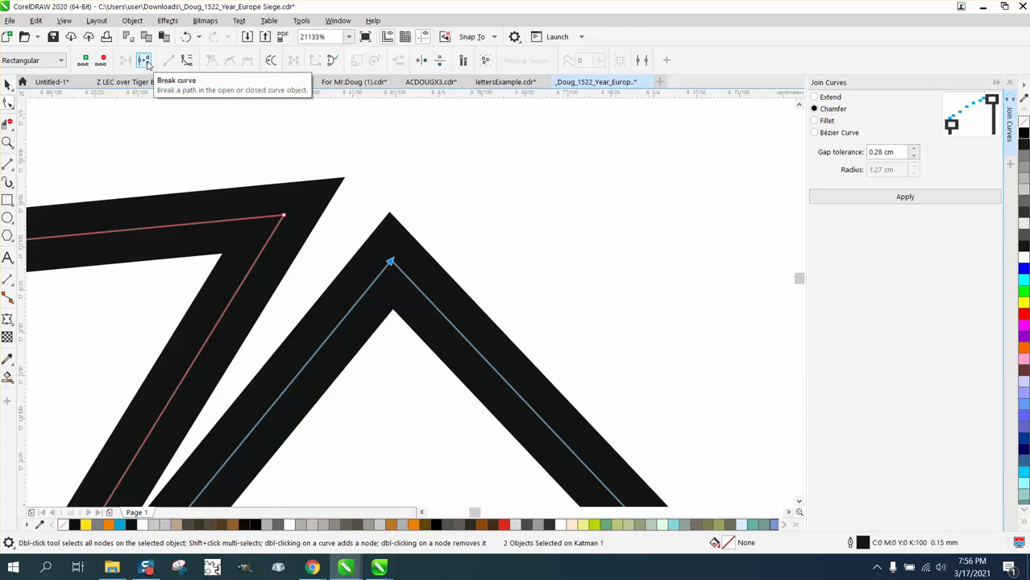
- Break the right roof line at the apex, snap both split nodes onto the roof line's end, join them, and nudge the apex down-left
{"action": "left_click", "coordinate": [146, 63]}
{"action": "left_click_drag", "start_coordinate": [388, 259], "coordinate": [283, 216]}
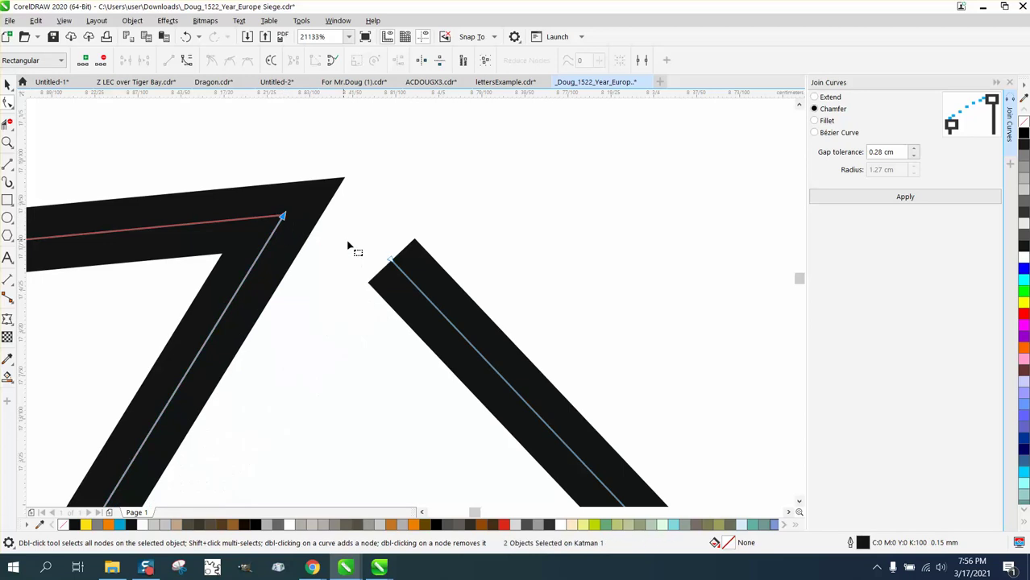
{"action": "left_click_drag", "start_coordinate": [392, 260], "coordinate": [288, 217]}
{"action": "left_click_drag", "start_coordinate": [244, 165], "coordinate": [379, 271]}
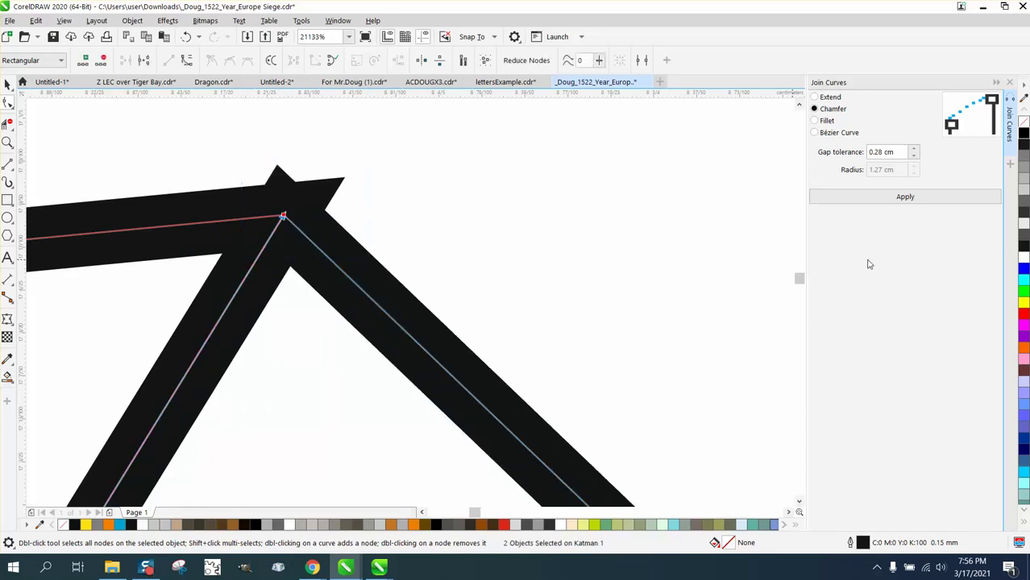
{"action": "left_click", "coordinate": [919, 199]}
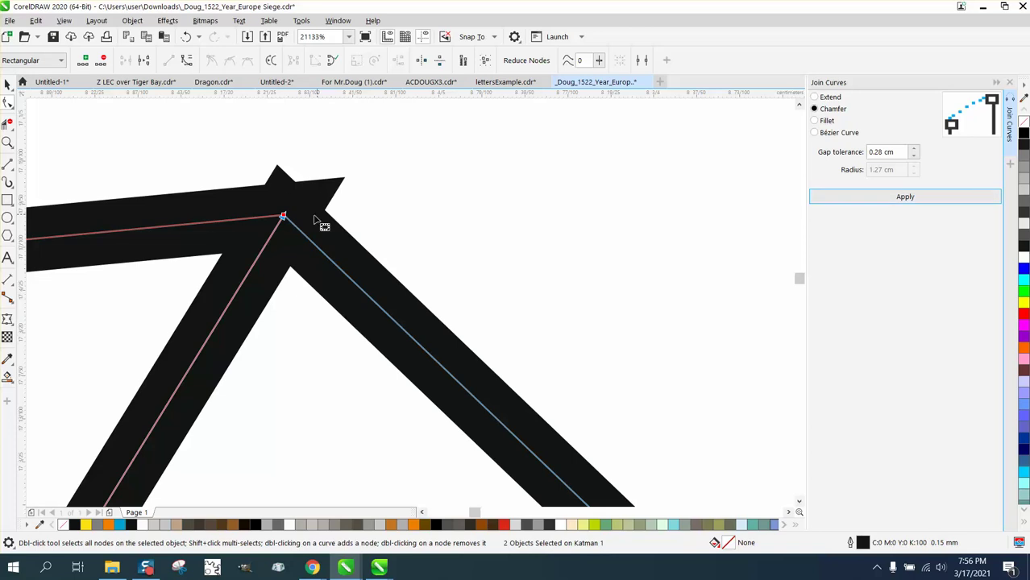
{"action": "left_click_drag", "start_coordinate": [284, 216], "coordinate": [265, 234]}
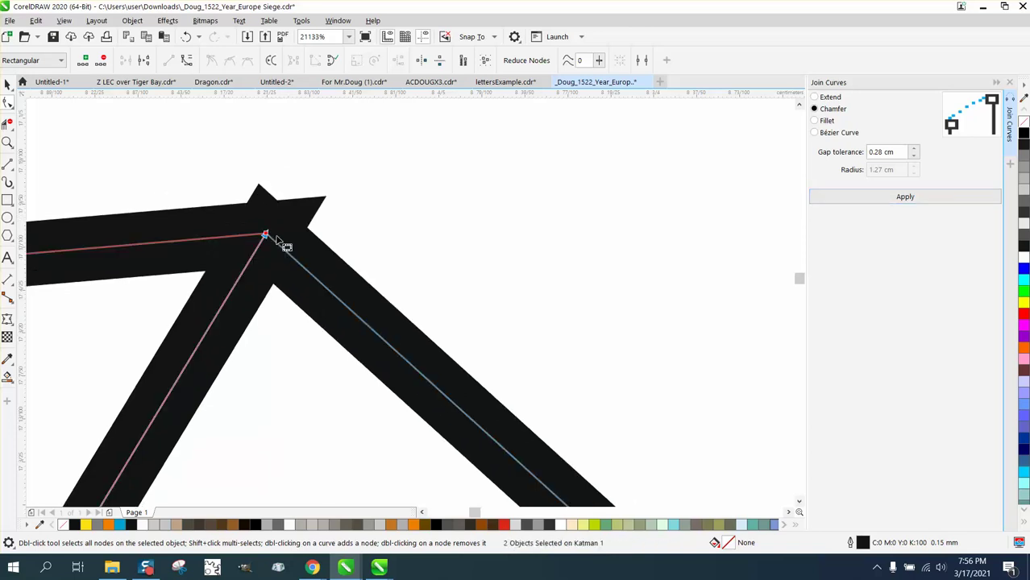
- Undo the apex move and node edits, then zoom out to show the whole gable end
{"action": "left_click", "coordinate": [185, 37]}
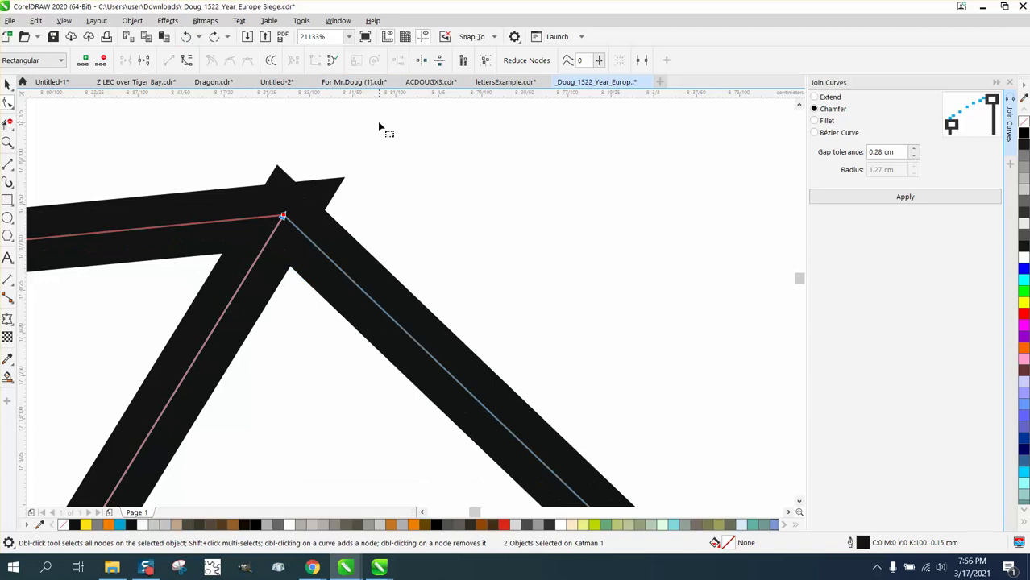
{"action": "left_click", "coordinate": [185, 37]}
{"action": "left_click", "coordinate": [185, 37]}
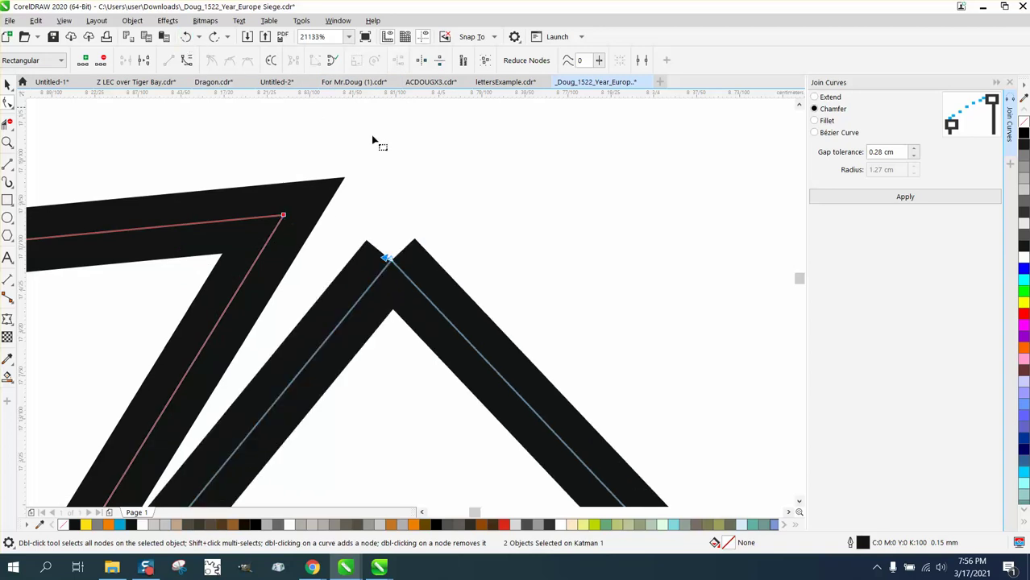
{"action": "scroll", "coordinate": [385, 184], "scroll_direction": "down", "scroll_amount": 2}
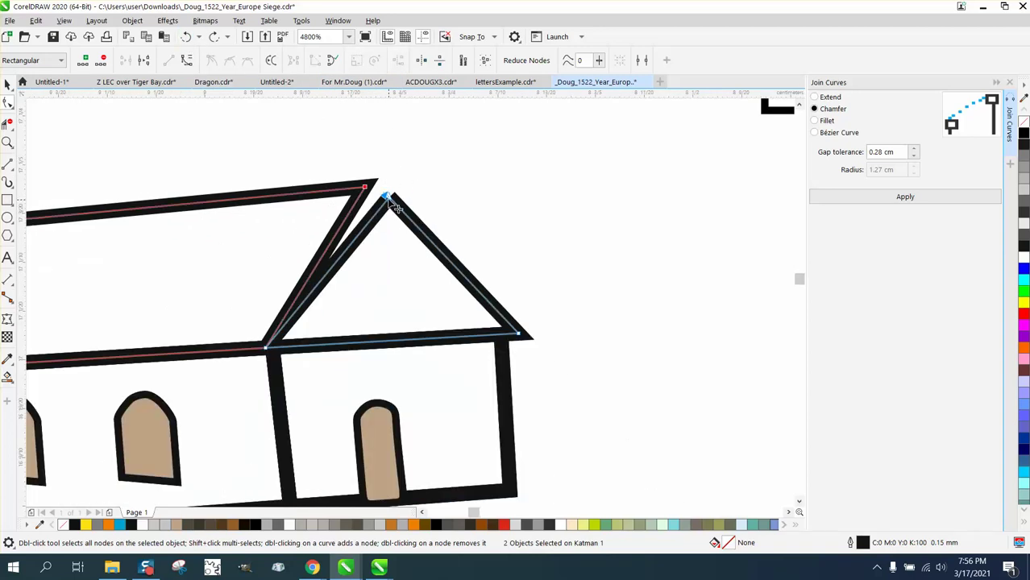
- Snap the right roof line's end node onto the gable apex and join the curves there
{"action": "left_click_drag", "start_coordinate": [385, 198], "coordinate": [381, 220]}
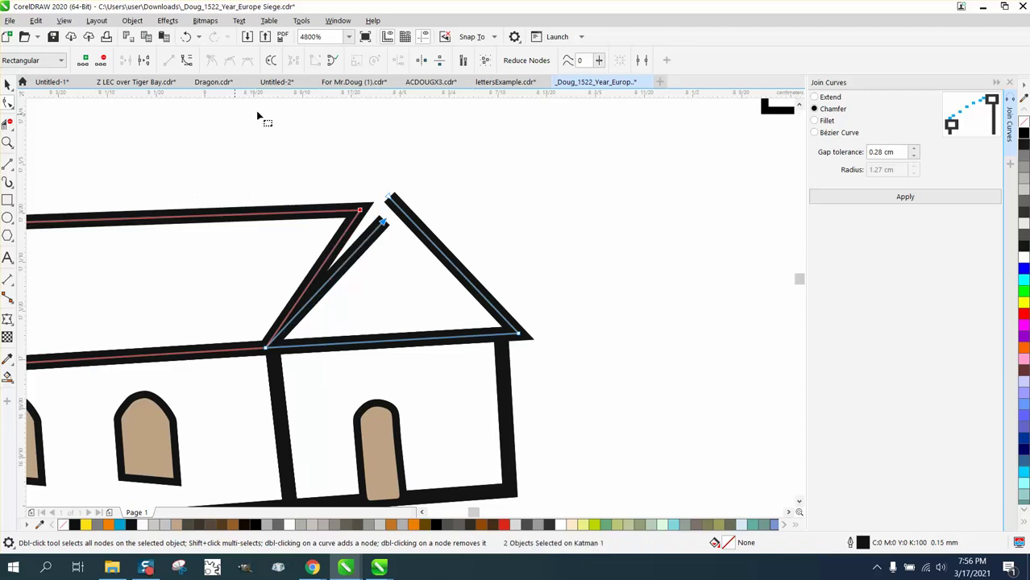
{"action": "left_click", "coordinate": [185, 37]}
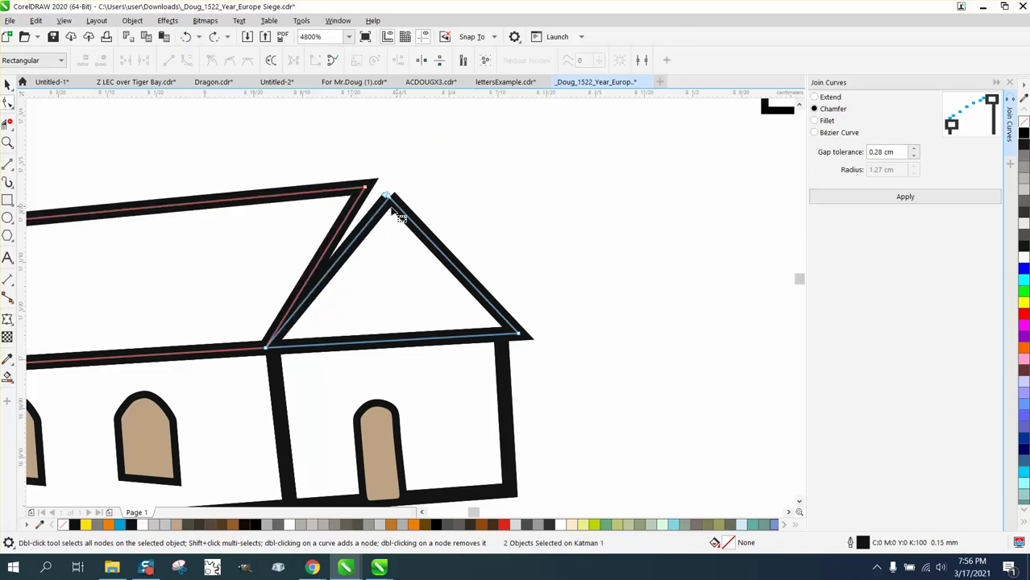
{"action": "left_click_drag", "start_coordinate": [386, 199], "coordinate": [386, 220]}
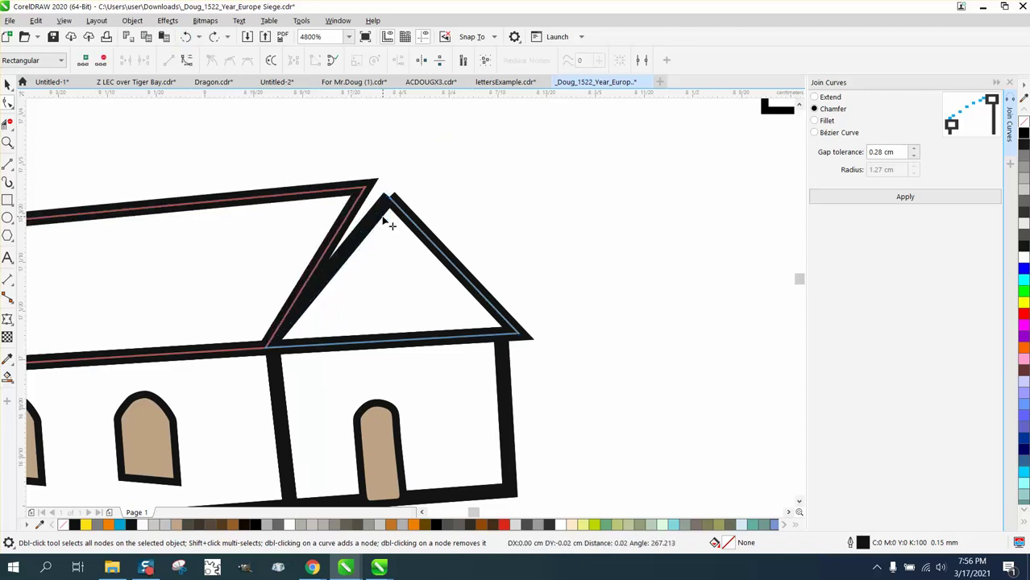
{"action": "key", "text": "ctrl+z"}
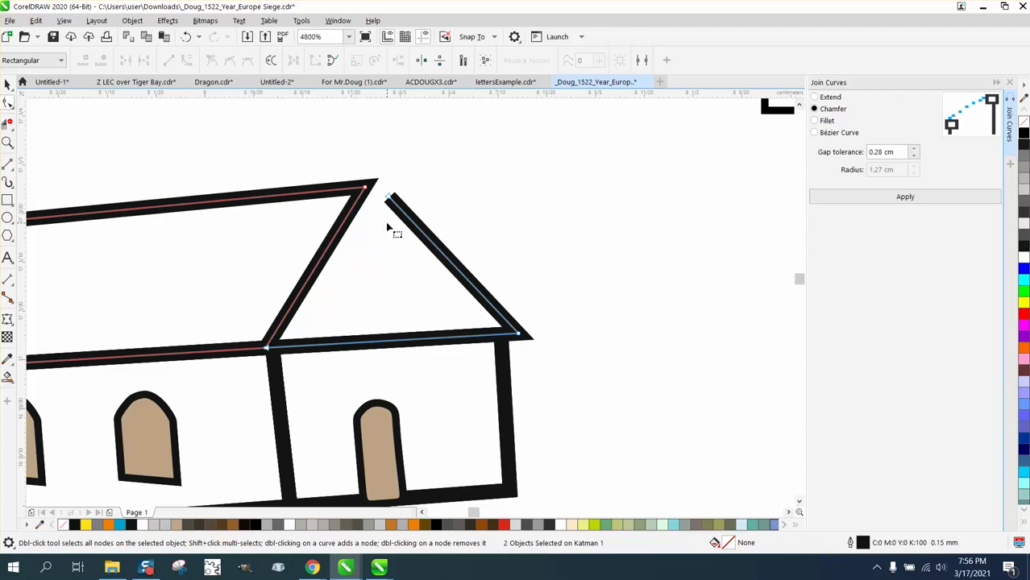
{"action": "left_click_drag", "start_coordinate": [392, 200], "coordinate": [409, 213]}
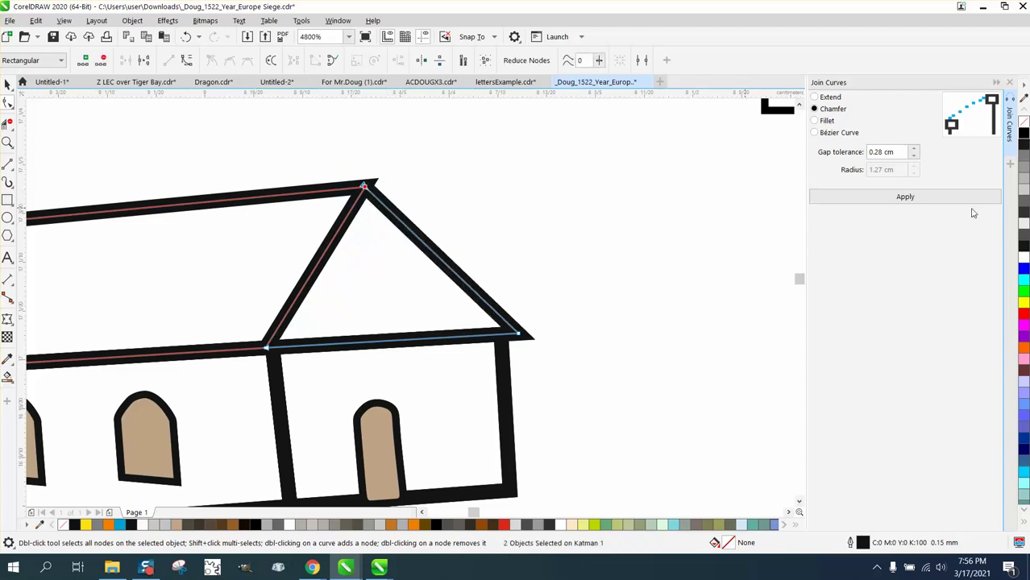
{"action": "left_click", "coordinate": [924, 200]}
- Select the apex nodes and apply Join Curves with a 0.9 cm gap tolerance
{"action": "left_click_drag", "start_coordinate": [299, 161], "coordinate": [541, 249]}
{"action": "left_click", "coordinate": [901, 153]}
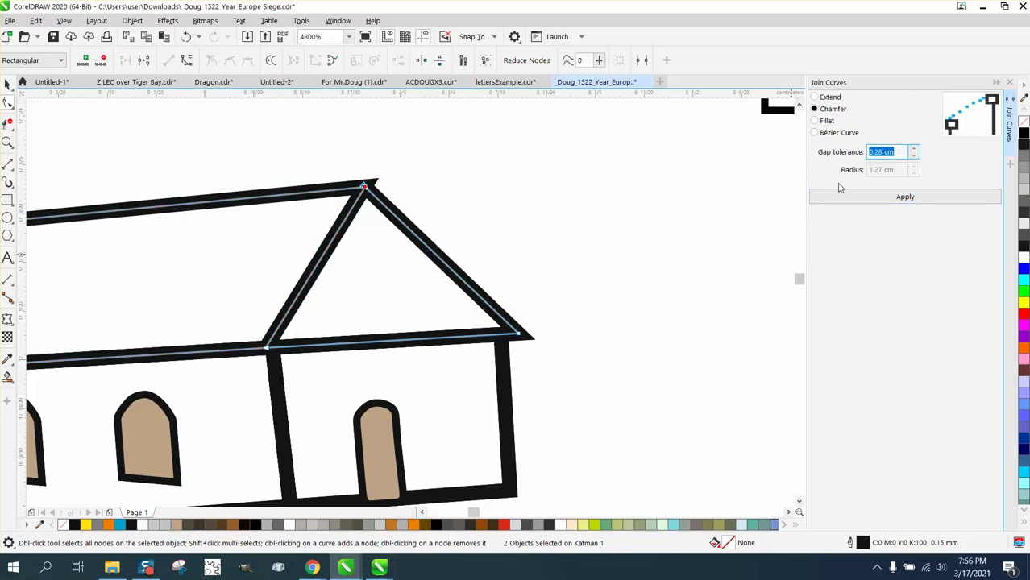
{"action": "key", "text": "BackSpace"}
{"action": "key", "text": "Return"}
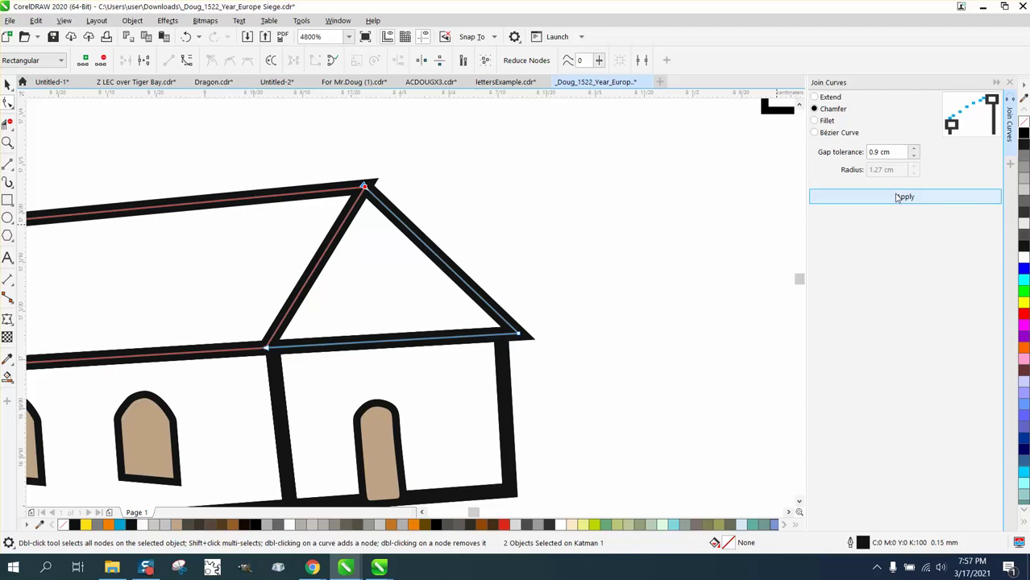
{"action": "left_click", "coordinate": [894, 198]}
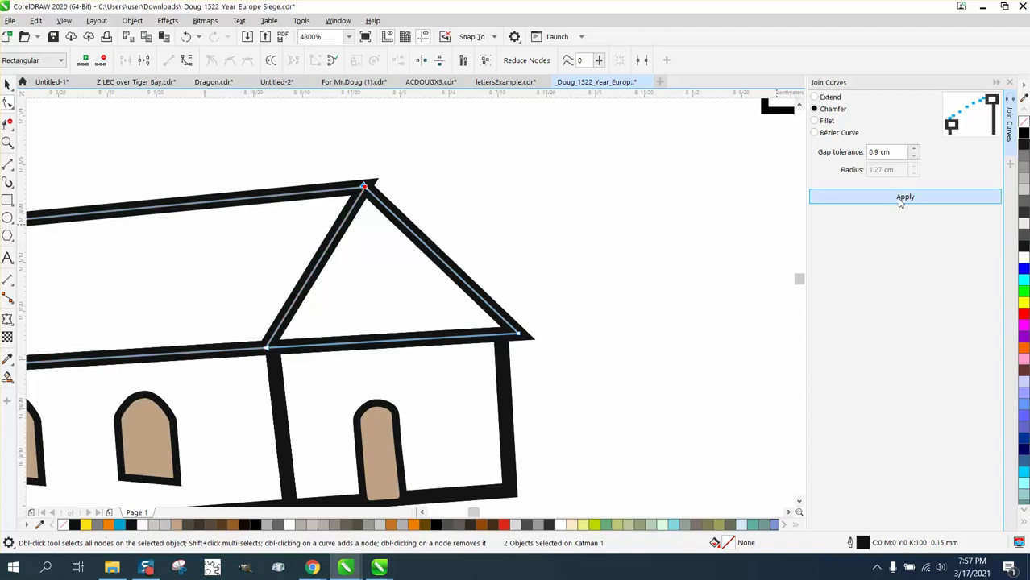
- Zoom in close on the roof apex and pull the lower roof arm's end node away from the corner
{"action": "left_click", "coordinate": [12, 147]}
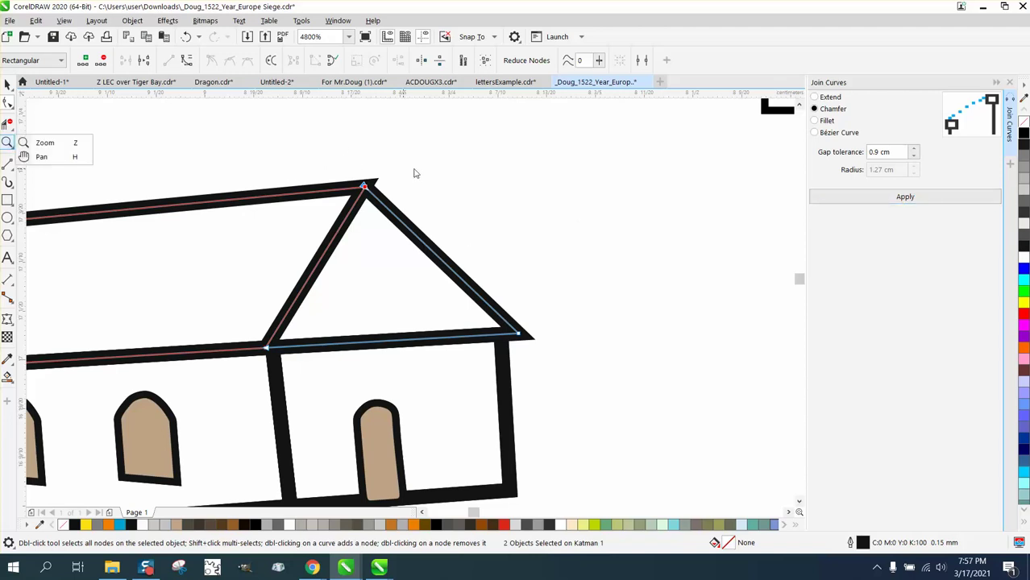
{"action": "left_click", "coordinate": [40, 143]}
{"action": "left_click_drag", "start_coordinate": [299, 159], "coordinate": [444, 239]}
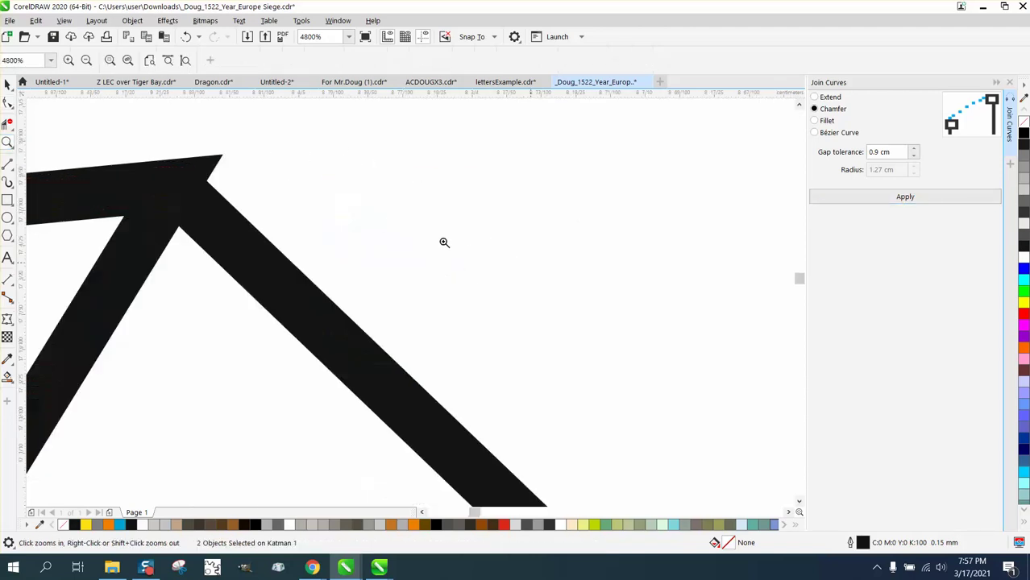
{"action": "left_click", "coordinate": [8, 103]}
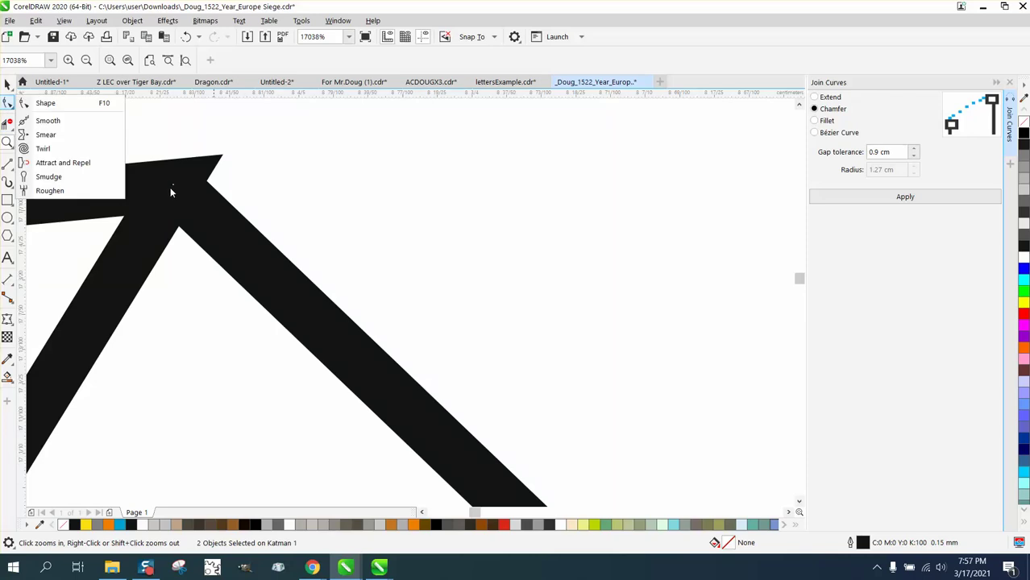
{"action": "left_click", "coordinate": [55, 105]}
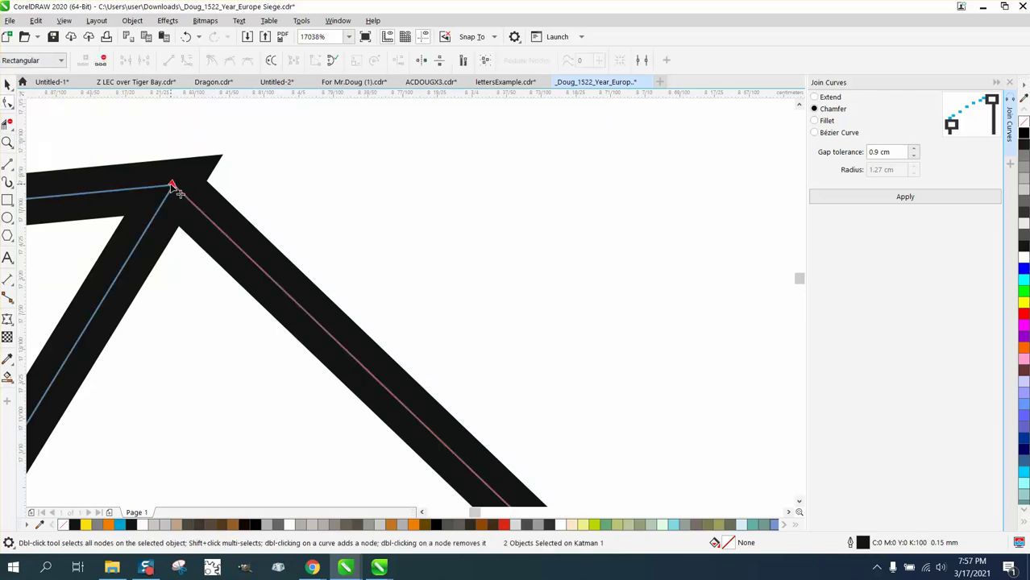
{"action": "left_click", "coordinate": [167, 212]}
{"action": "left_click_drag", "start_coordinate": [166, 212], "coordinate": [235, 237]}
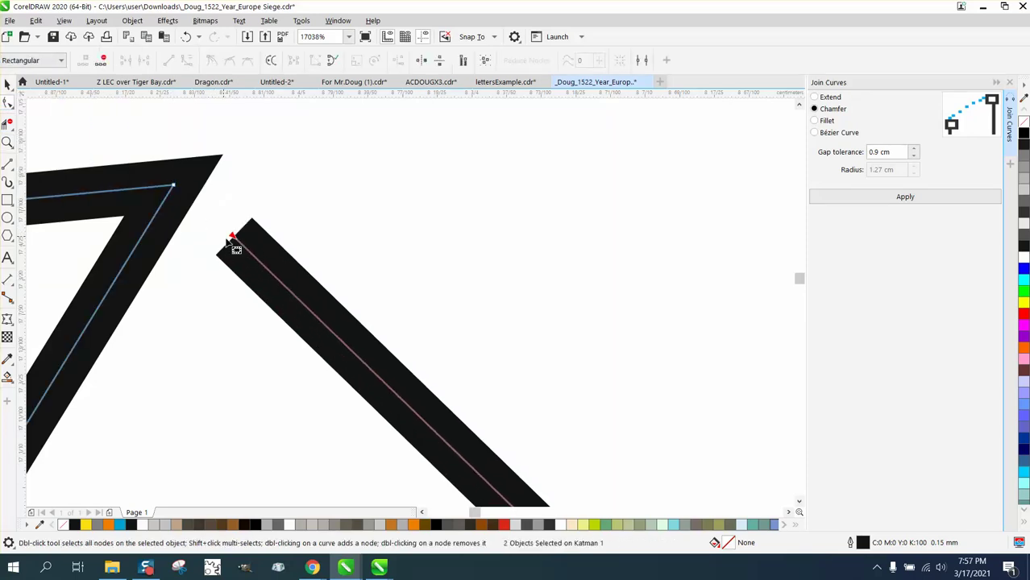
- Break the chevron apart at its corner node, snap the lower arm's end onto it, and join into one curve
{"action": "left_click", "coordinate": [175, 188]}
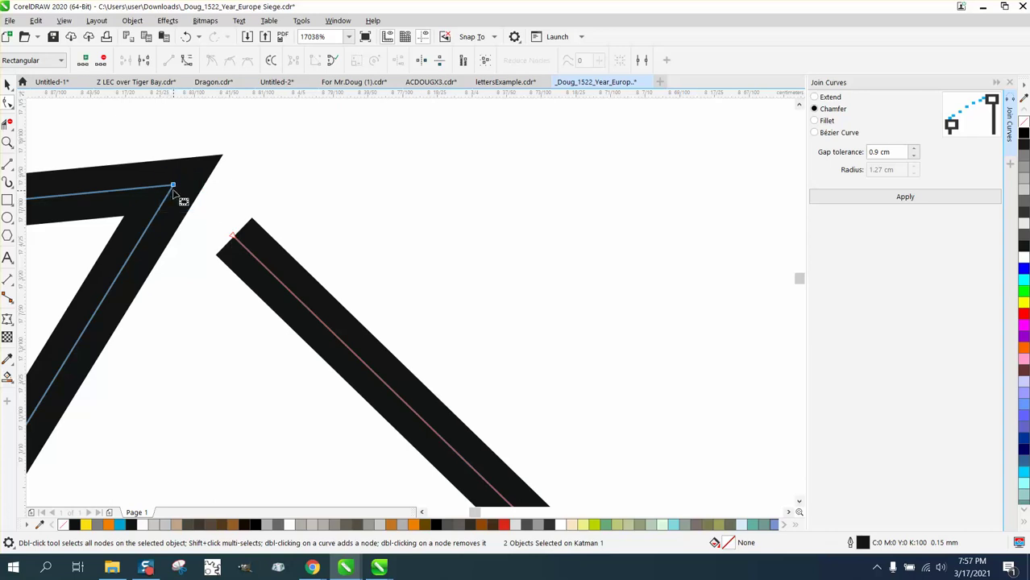
{"action": "right_click", "coordinate": [174, 187]}
{"action": "left_click", "coordinate": [229, 244]}
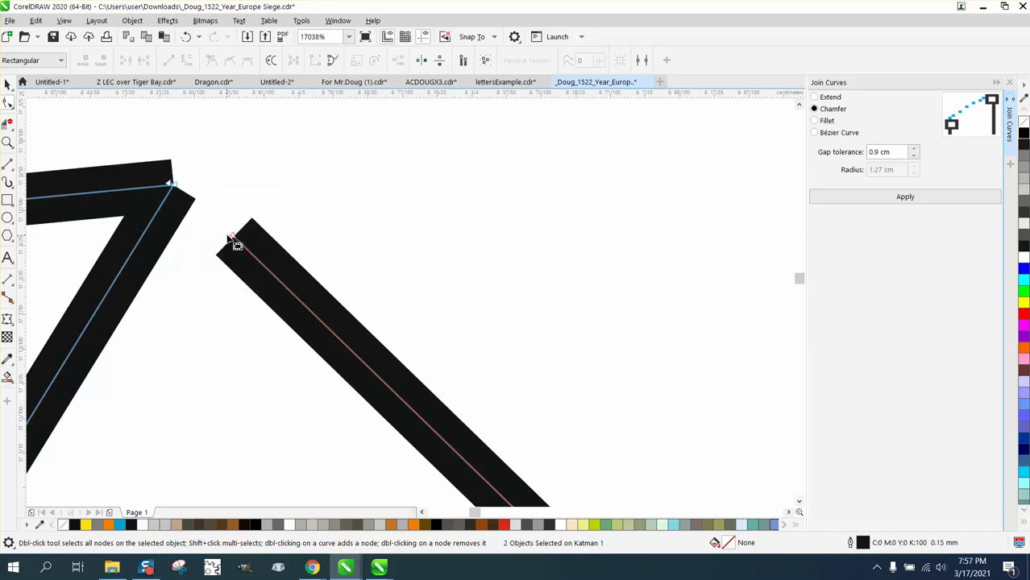
{"action": "left_click_drag", "start_coordinate": [236, 239], "coordinate": [184, 196]}
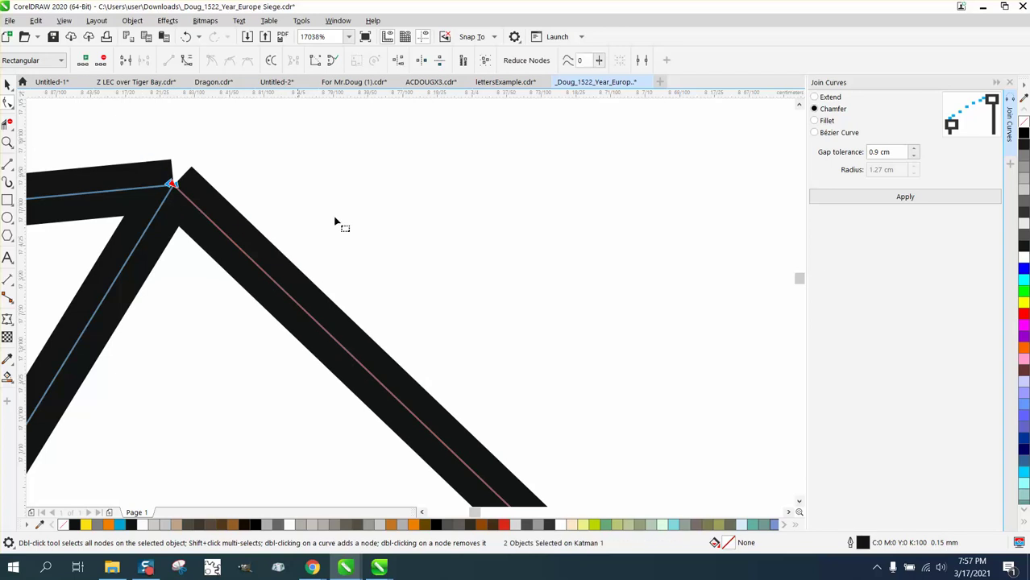
{"action": "left_click", "coordinate": [897, 201]}
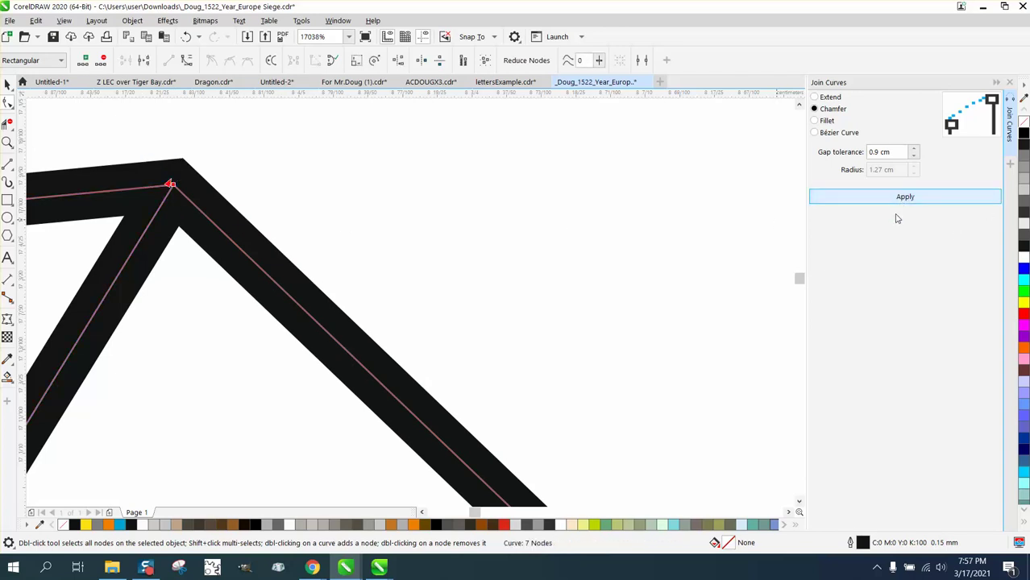
{"action": "scroll", "coordinate": [581, 262], "scroll_direction": "down", "scroll_amount": 2}
{"action": "scroll", "coordinate": [582, 260], "scroll_direction": "down", "scroll_amount": 1}
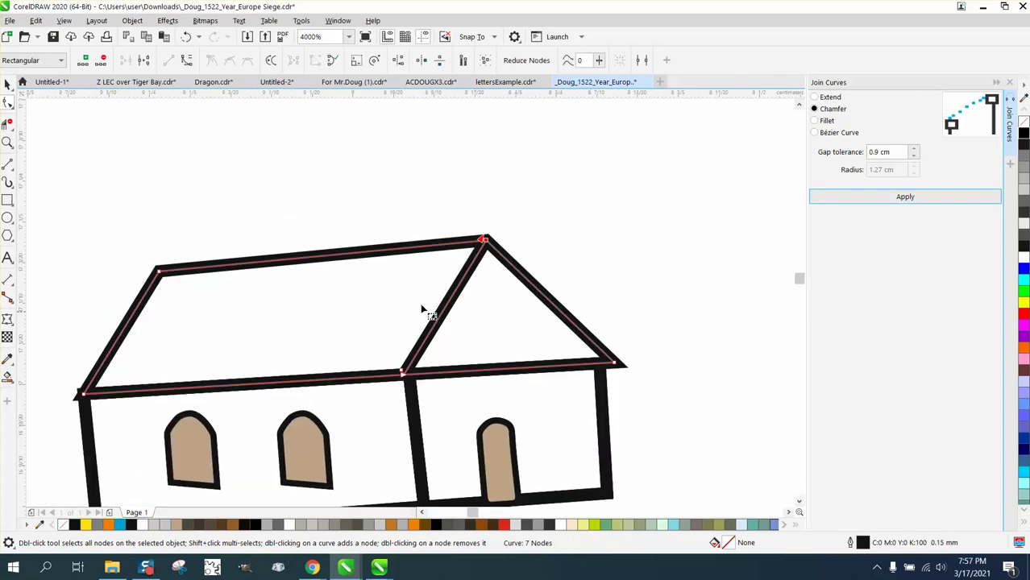
- Zoom in on the house's left roof corner, then zoom back out over the map
{"action": "left_click", "coordinate": [7, 143]}
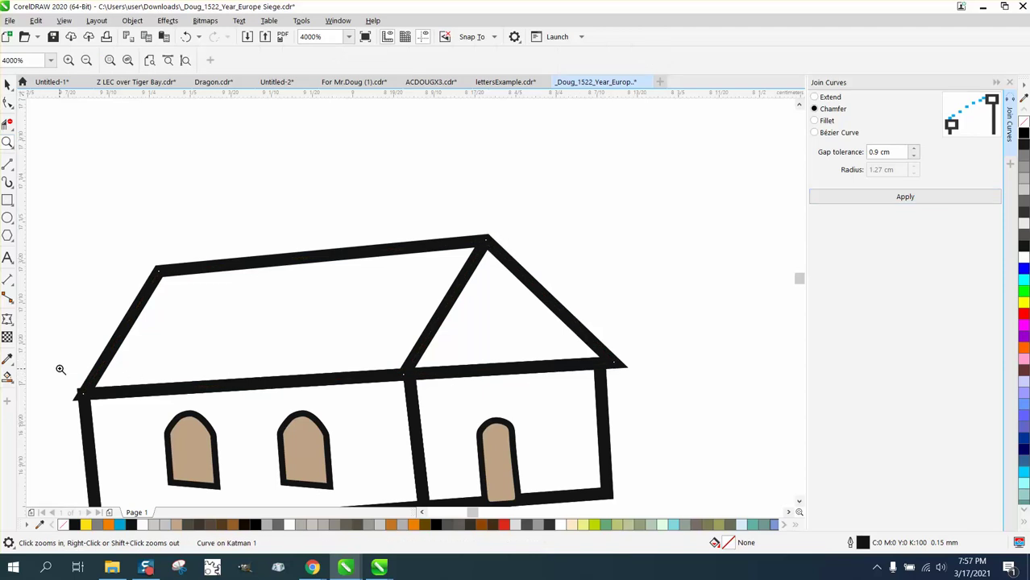
{"action": "left_click_drag", "start_coordinate": [57, 372], "coordinate": [145, 423]}
{"action": "scroll", "coordinate": [280, 305], "scroll_direction": "down", "scroll_amount": 8}
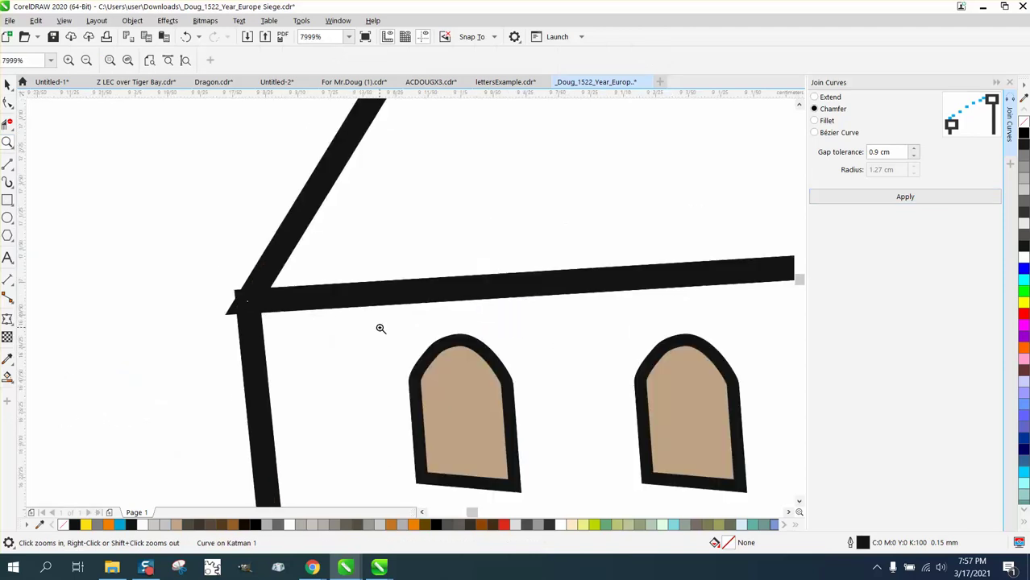
{"action": "scroll", "coordinate": [533, 332], "scroll_direction": "down", "scroll_amount": 3}
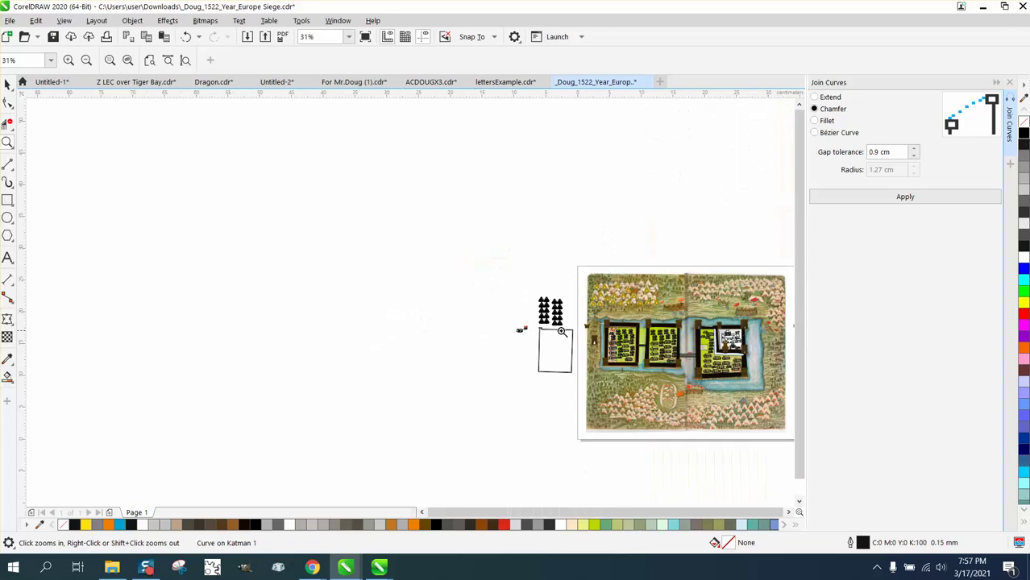
- Zoom in on the green-area houses by the castle and choose Virtual Segment Delete from the Crop flyout
{"action": "left_click_drag", "start_coordinate": [700, 326], "coordinate": [755, 358]}
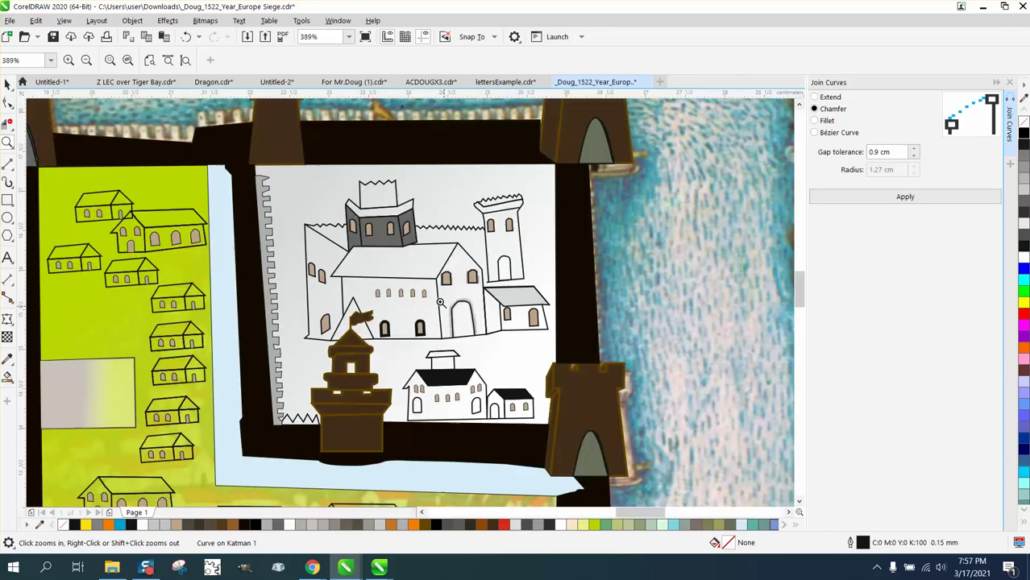
{"action": "scroll", "coordinate": [204, 235], "scroll_direction": "up", "scroll_amount": 3}
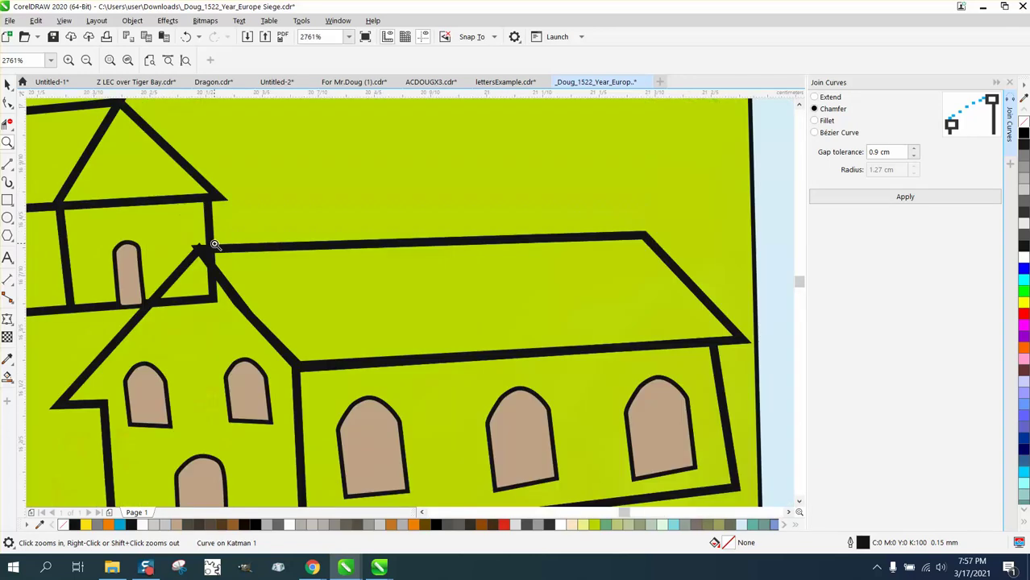
{"action": "scroll", "coordinate": [309, 276], "scroll_direction": "down", "scroll_amount": 3}
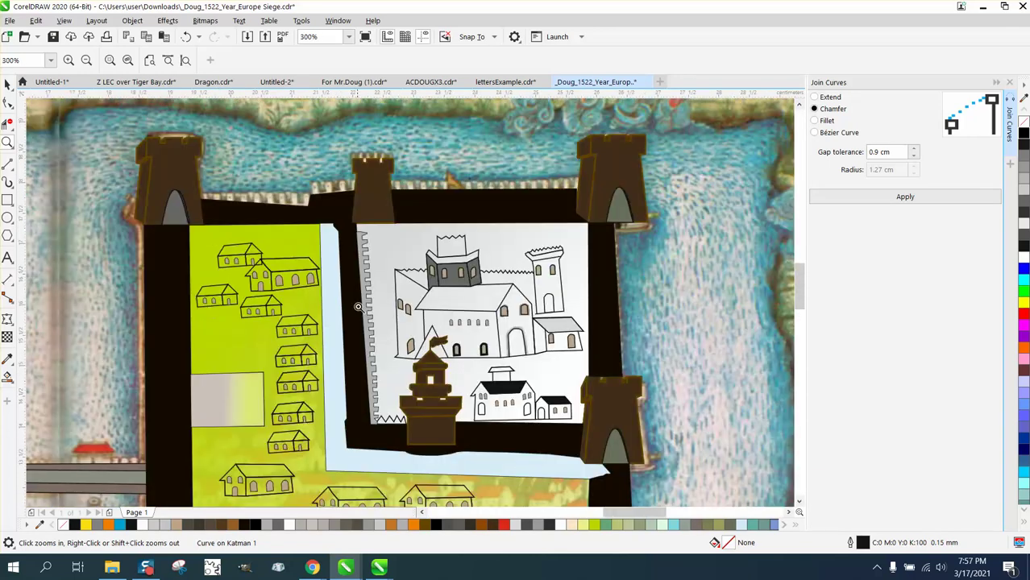
{"action": "scroll", "coordinate": [358, 306], "scroll_direction": "down", "scroll_amount": 2}
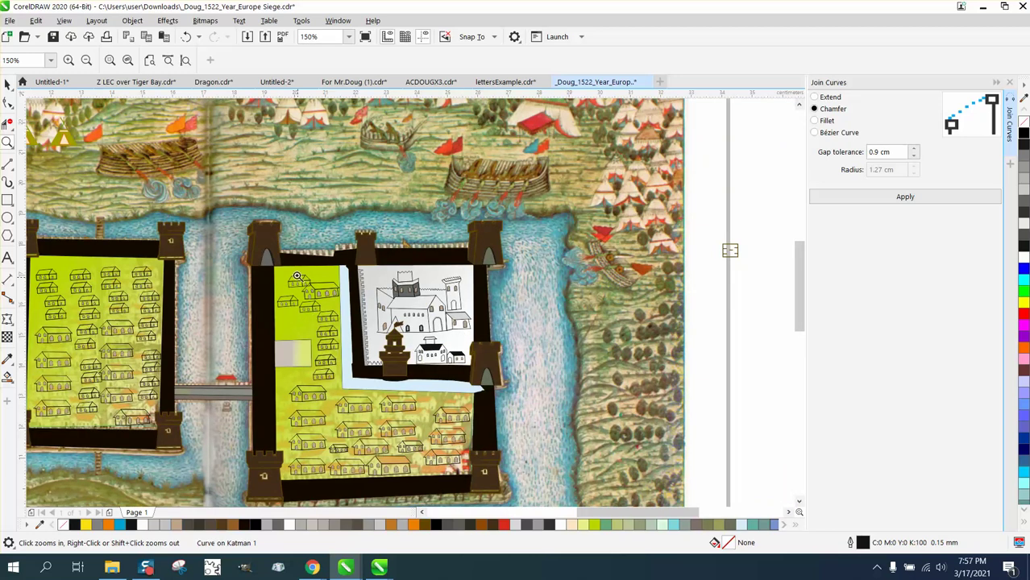
{"action": "scroll", "coordinate": [368, 323], "scroll_direction": "up", "scroll_amount": 6}
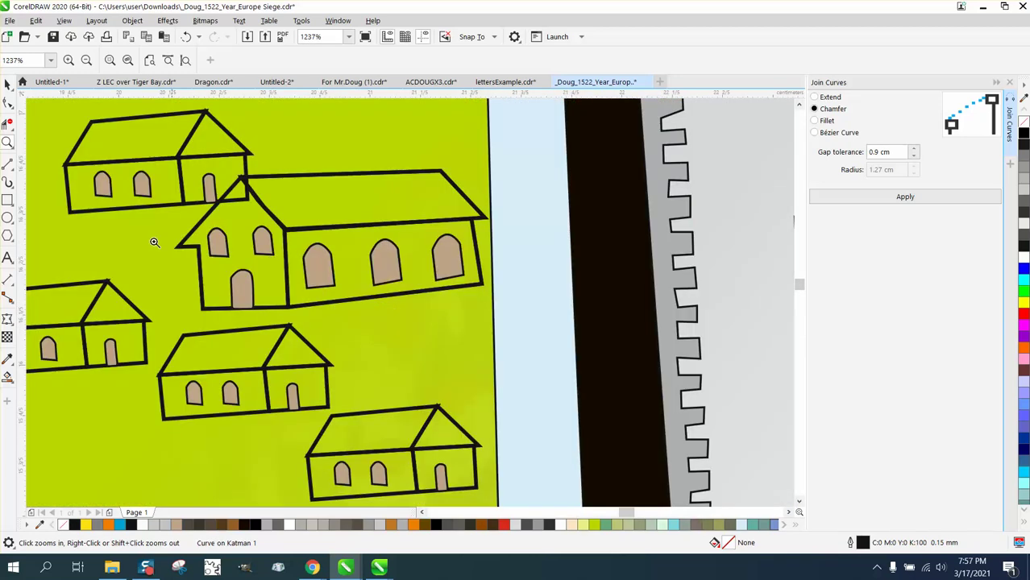
{"action": "left_click", "coordinate": [9, 125]}
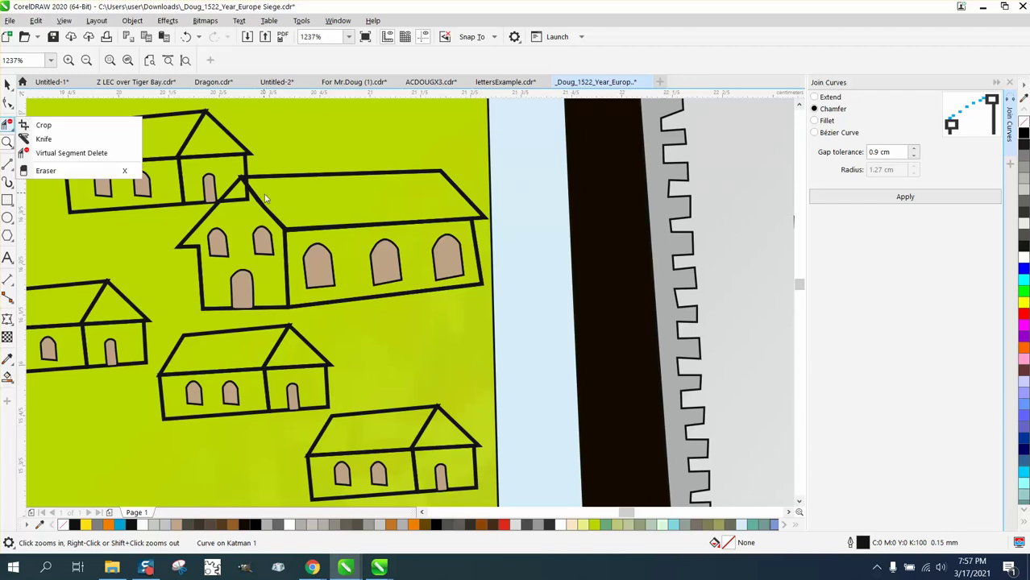
{"action": "left_click", "coordinate": [57, 154]}
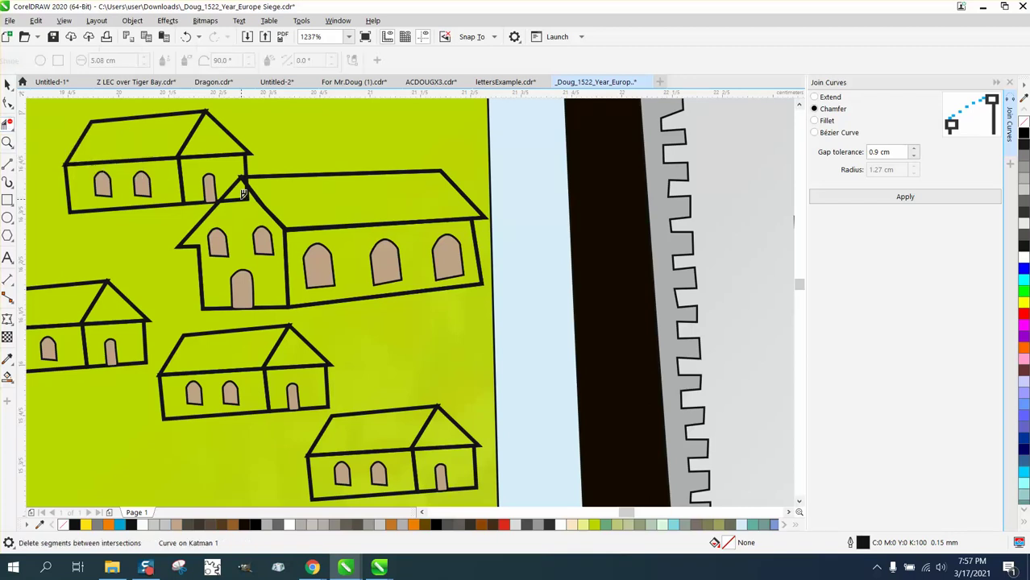